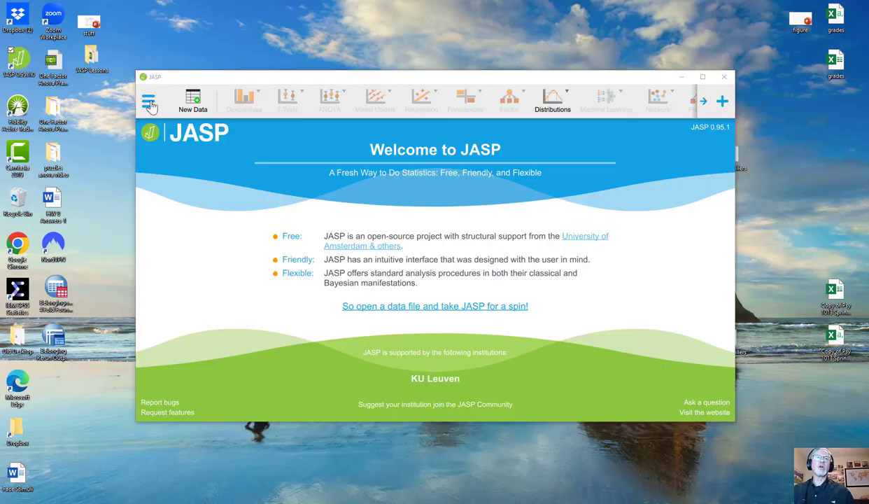
Open the JASP file bankrev05v2 from the JASP Data for videos folder and maximize the window.
left_click(148, 103)
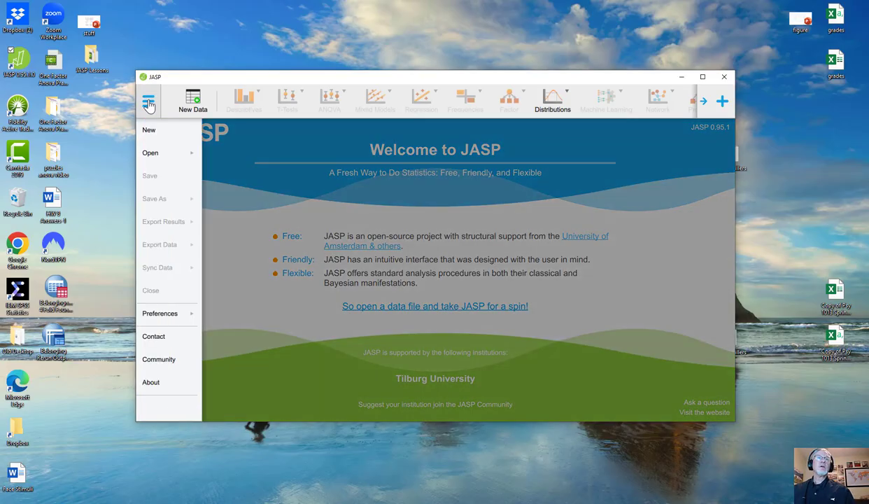
left_click(153, 158)
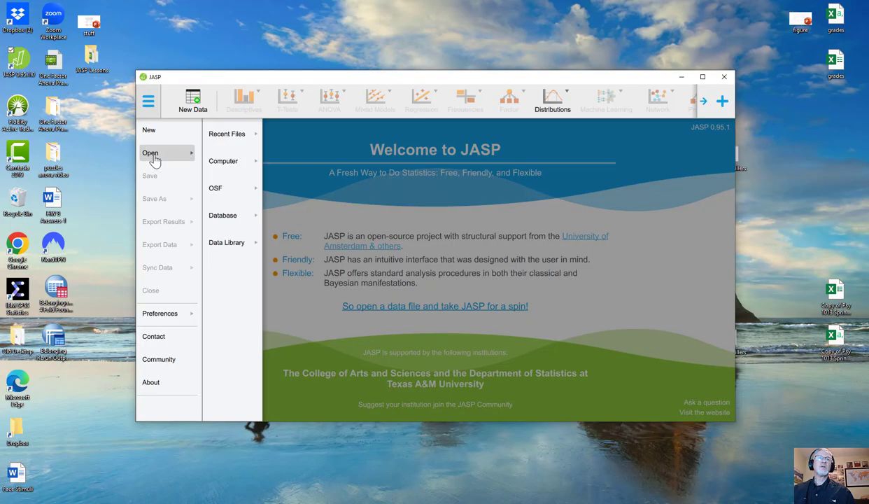
left_click(234, 168)
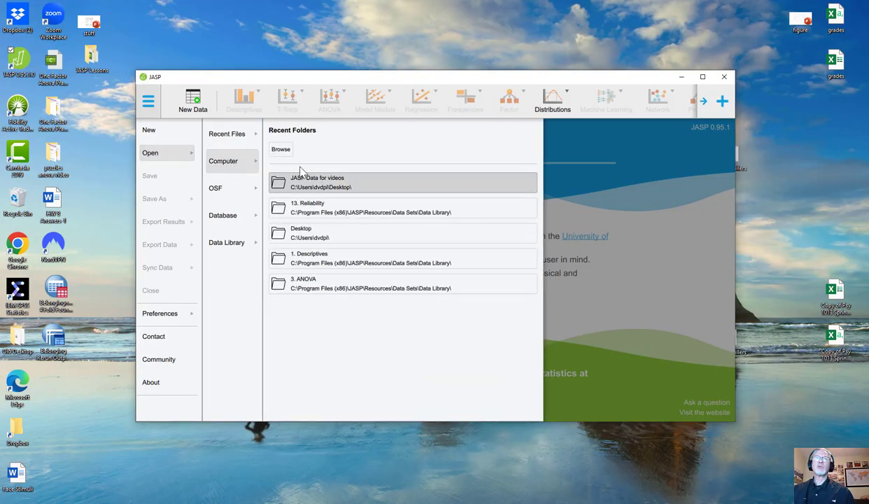
left_click(316, 184)
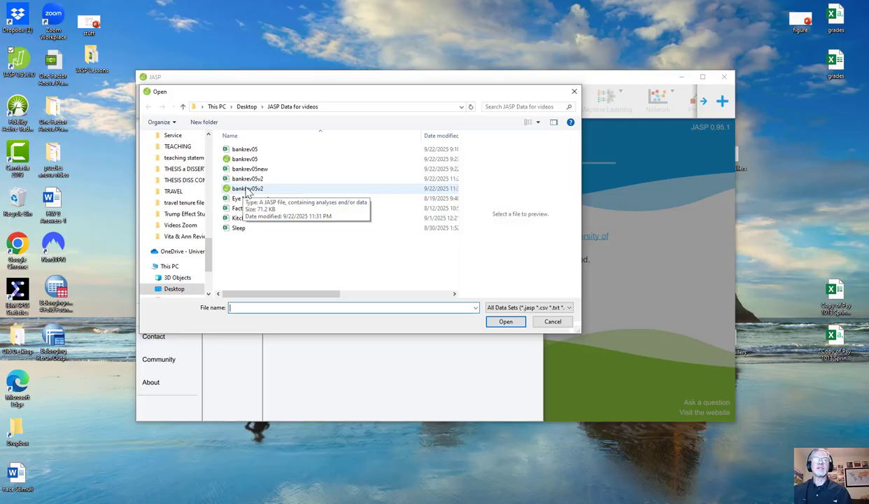
left_click(247, 191)
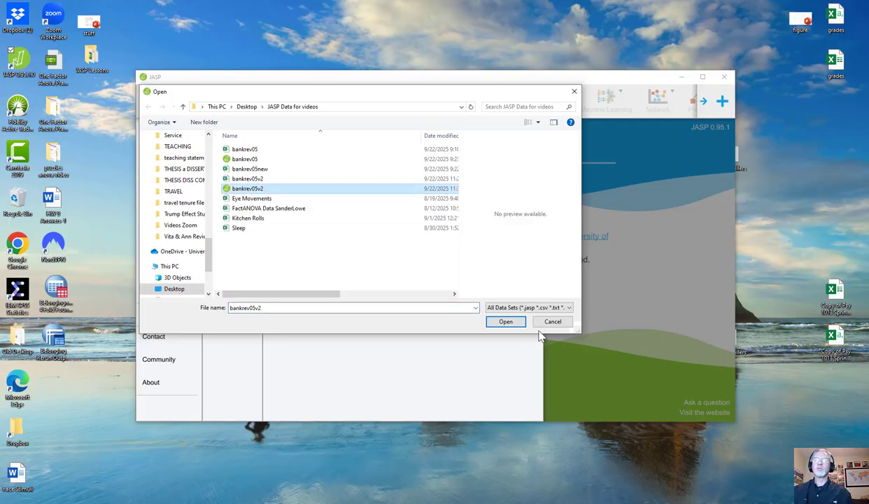
left_click(505, 322)
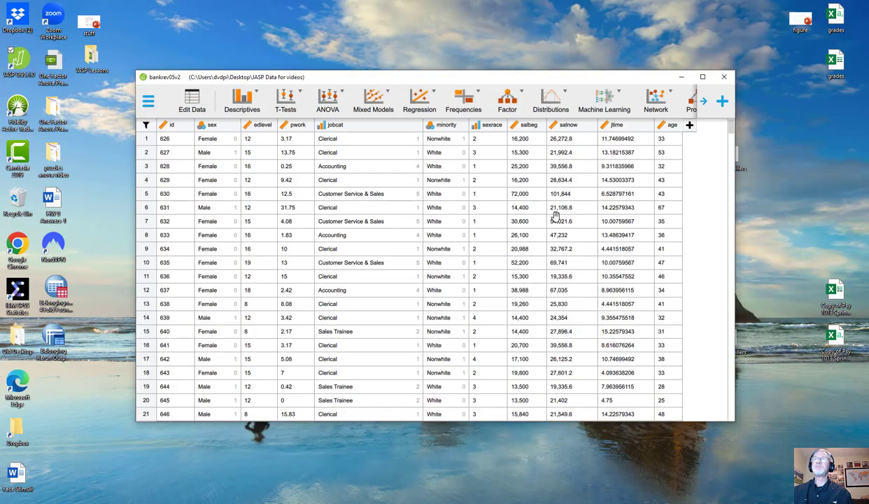
left_click(702, 76)
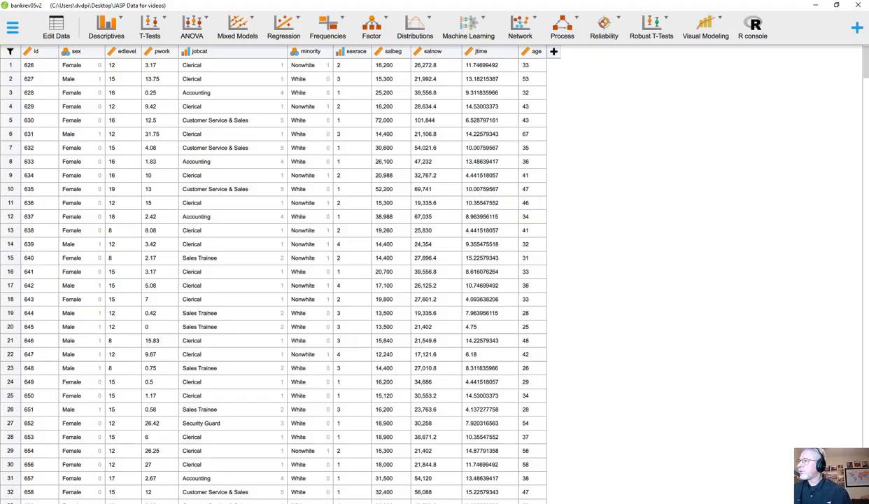
Switch to the Word document on the ladder of powers, review the transformations for right-skewed data at full size, and return to JASP.
key("alt+Tab")
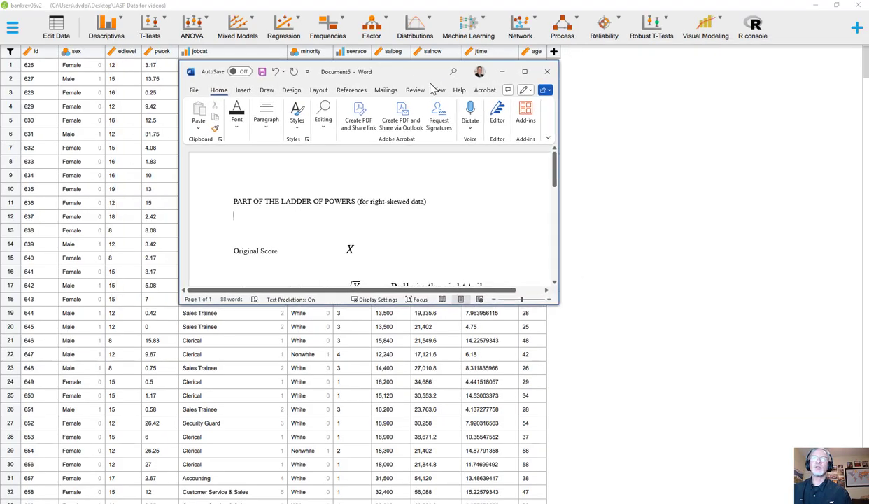
left_click(524, 71)
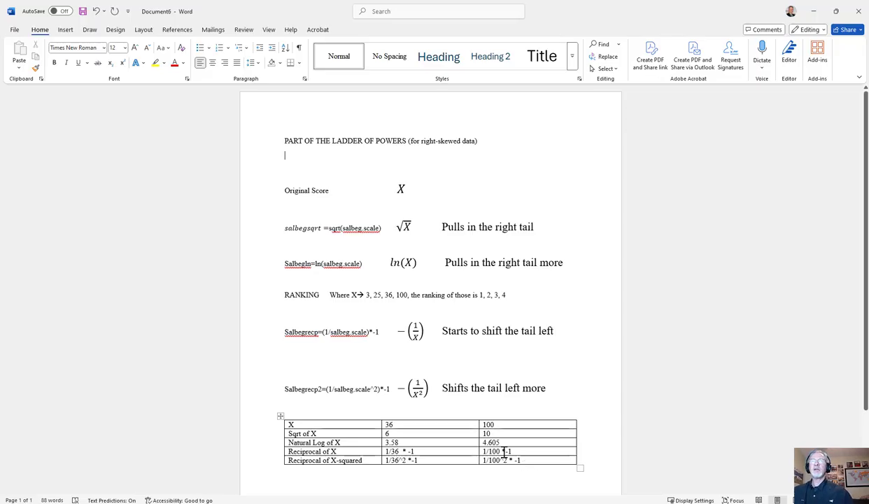
left_click_drag(548, 13, 868, 189)
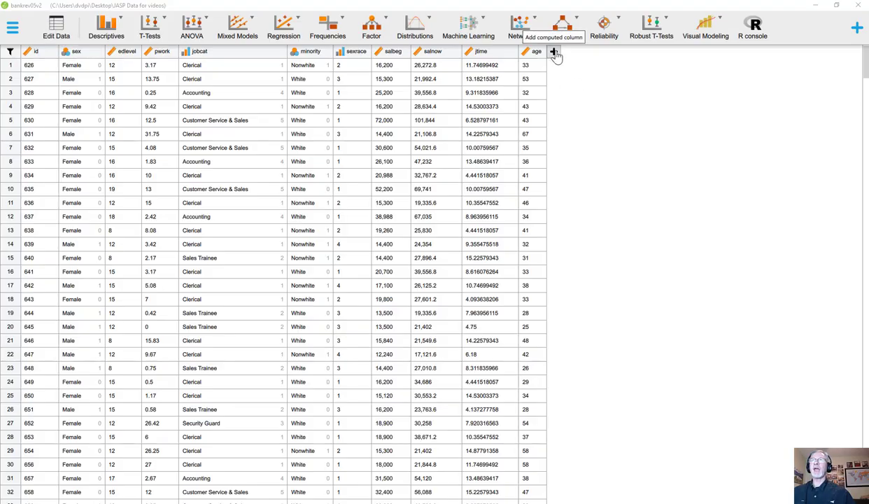
Switch to data editing, open the data file in the default spreadsheet editor, and maximize the spreadsheet window.
left_click(57, 28)
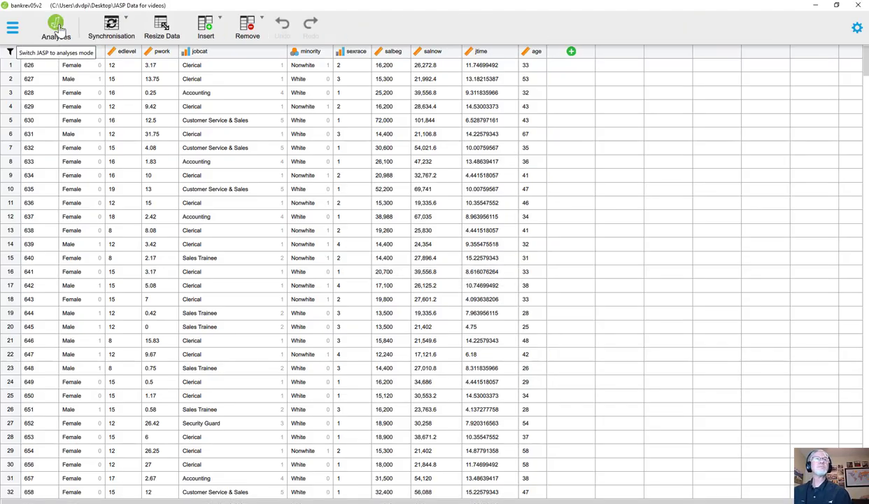
left_click(112, 27)
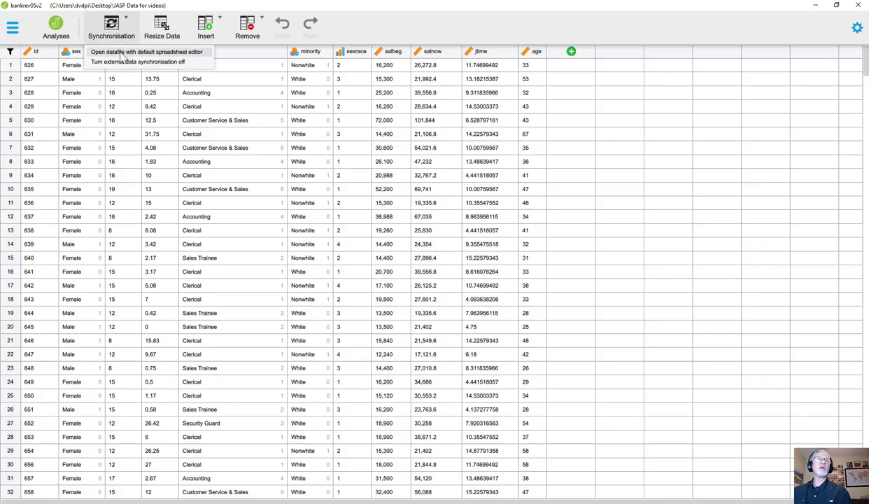
left_click(123, 53)
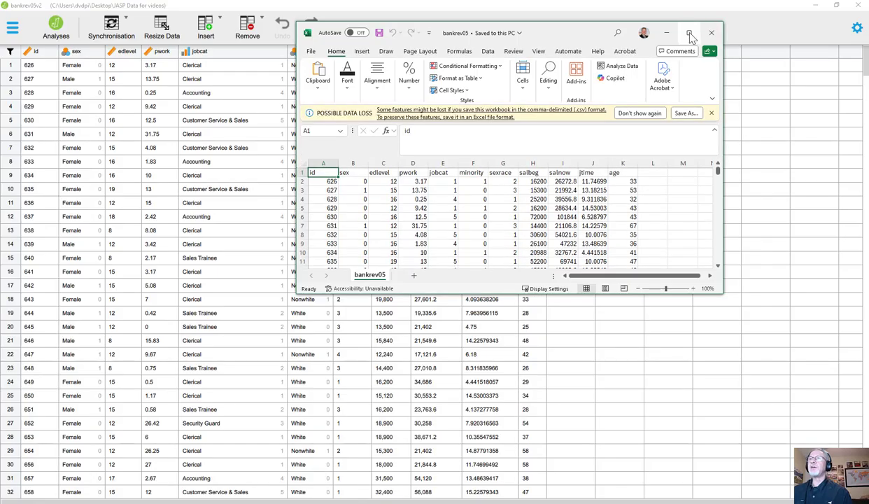
left_click(689, 33)
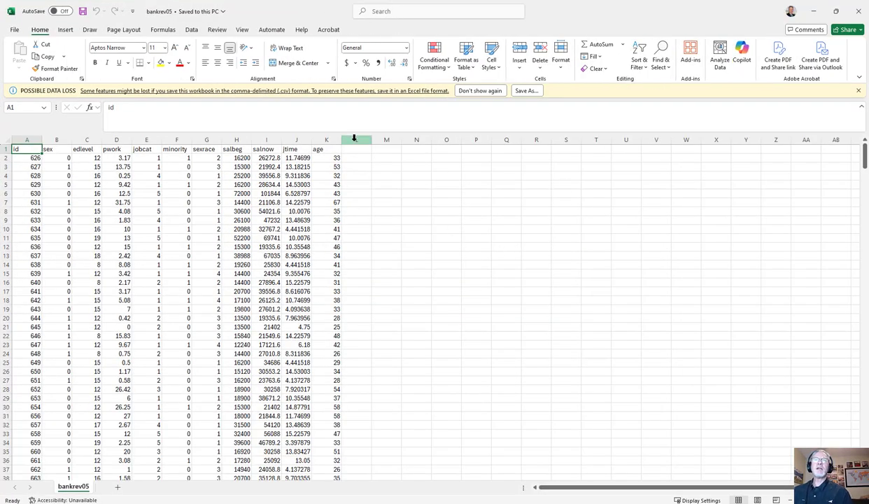
Enter the headings sqrtsalbeg in L1 and lnsalbeg in M1, and widen column L to fit its heading.
left_click(358, 148)
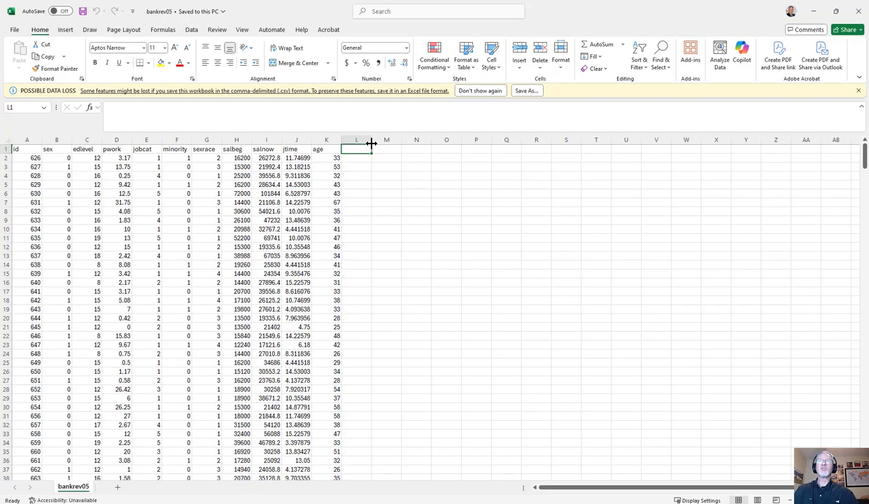
type("sqrtsalbeg")
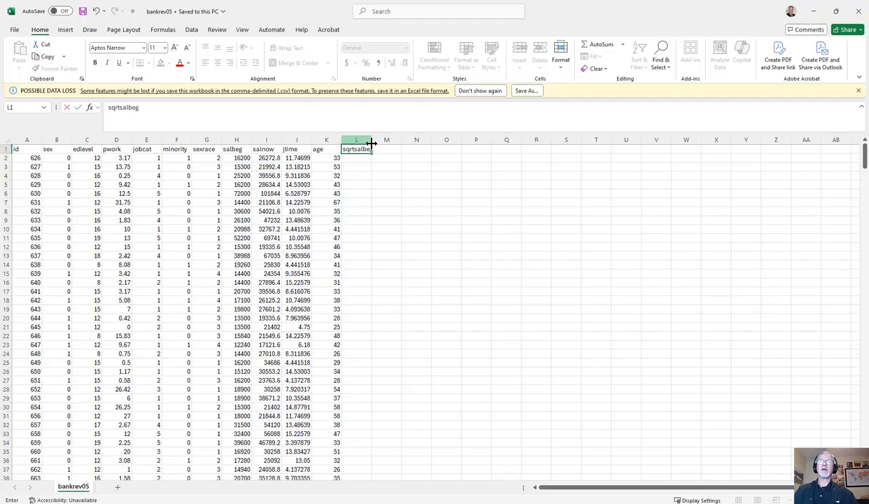
key("Tab")
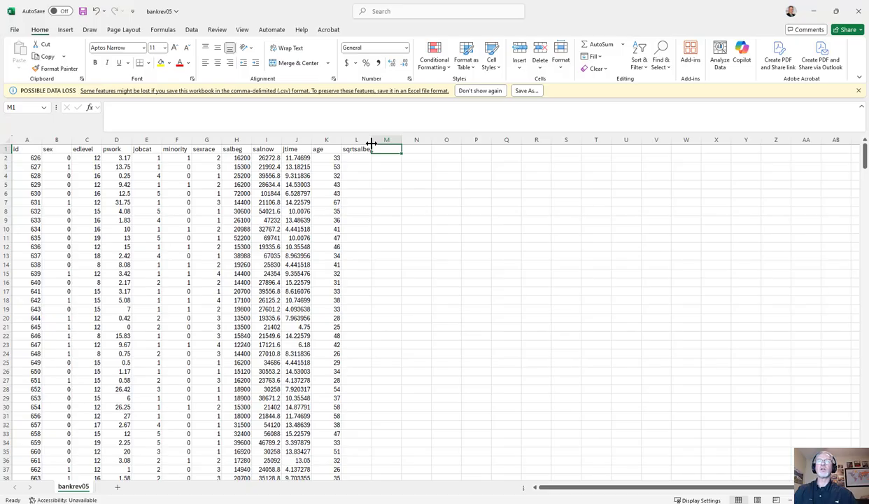
type("ln")
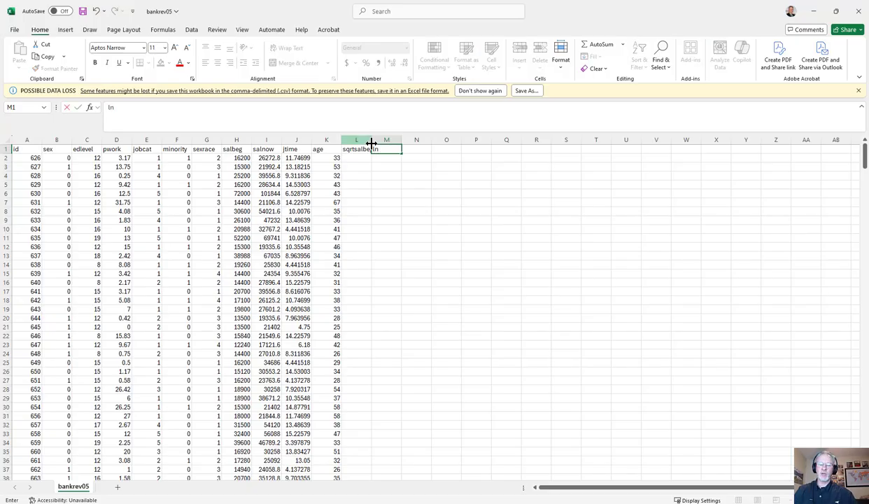
type("salbeg")
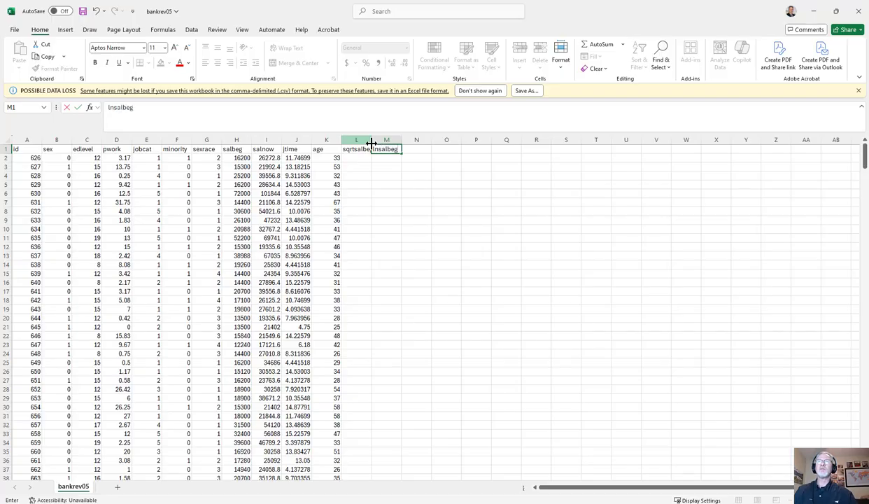
key("Tab")
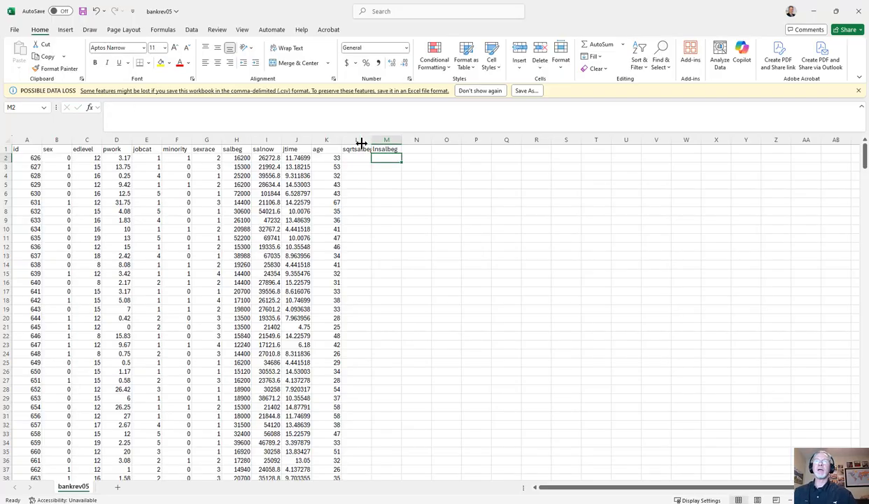
double_click(372, 141)
Enter the heading ranksalbeg in N1 and widen column N to fit it.
type("ranksalbeg")
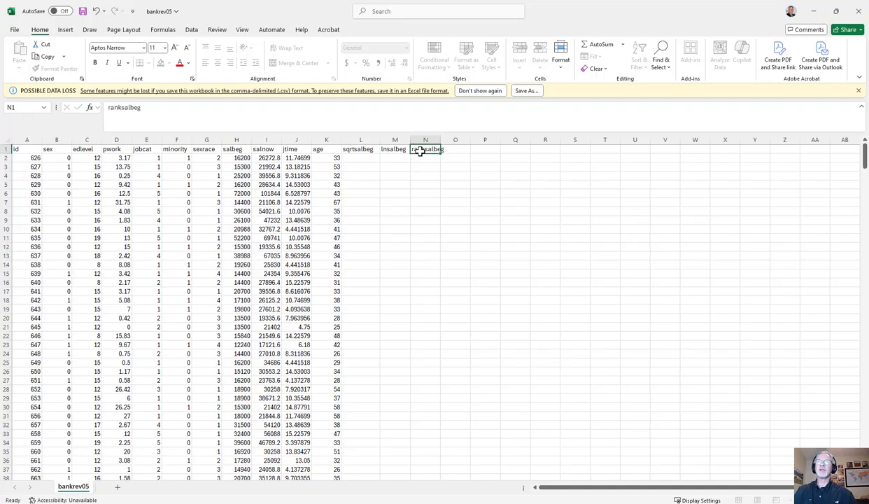
key("Return")
left_click_drag(441, 139, 448, 141)
Enter the heading recpsalbeg in O1 and widen column O to fit it.
left_click(453, 149)
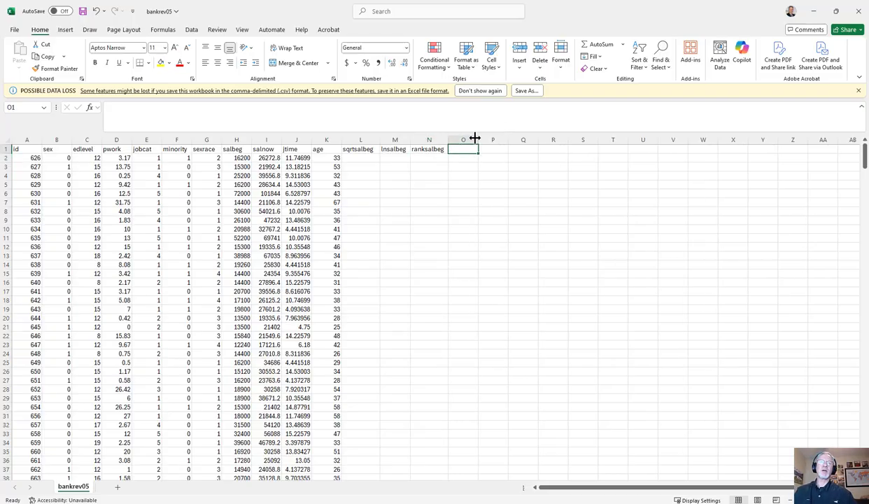
type("recpsal")
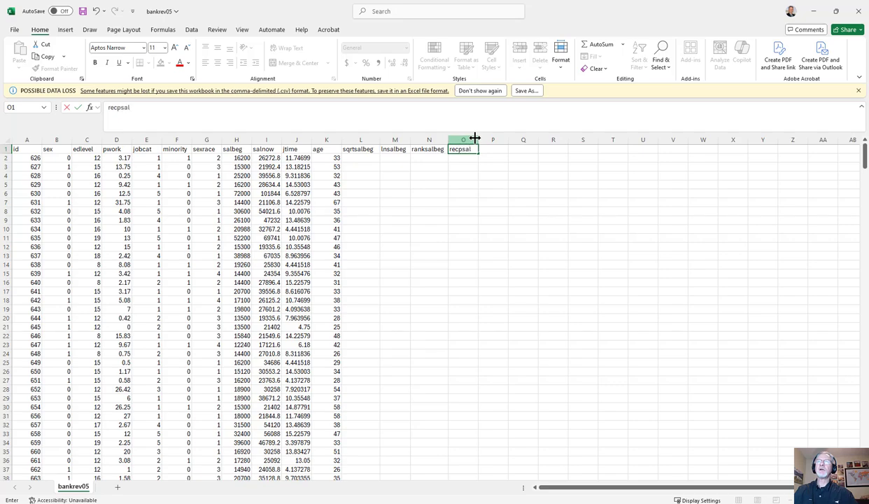
type("beg")
key("Return")
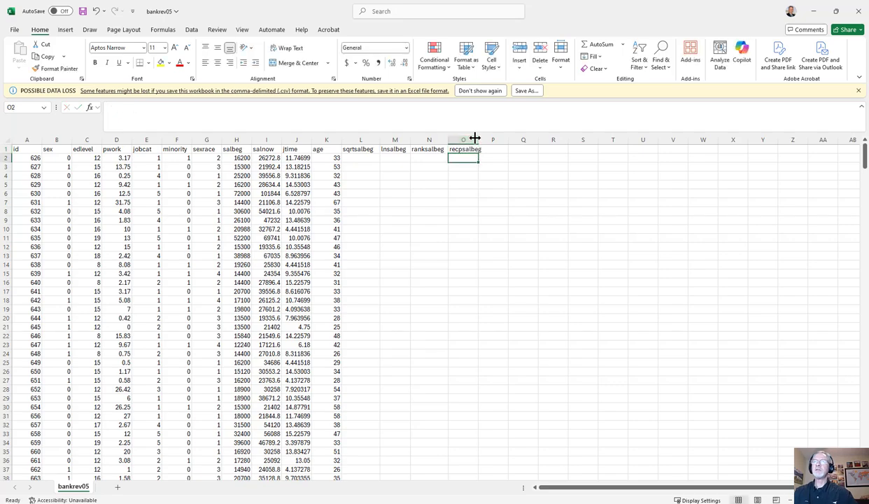
key("Up")
key("Right")
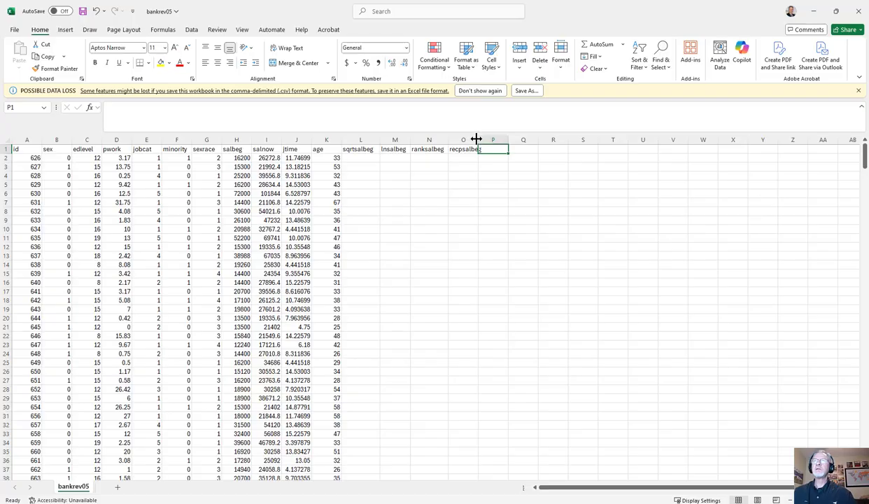
left_click_drag(479, 139, 492, 139)
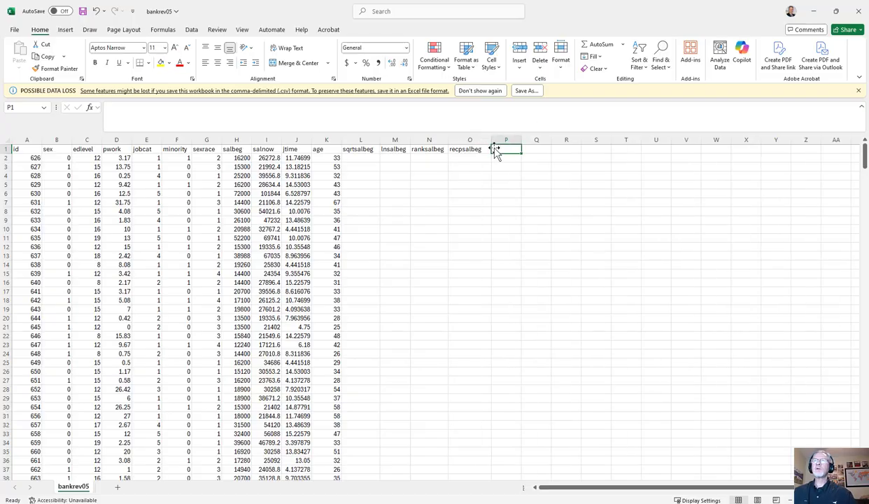
Enter the heading recp2salbeg in P1 and widen column P to fit it.
type("recp2sal")
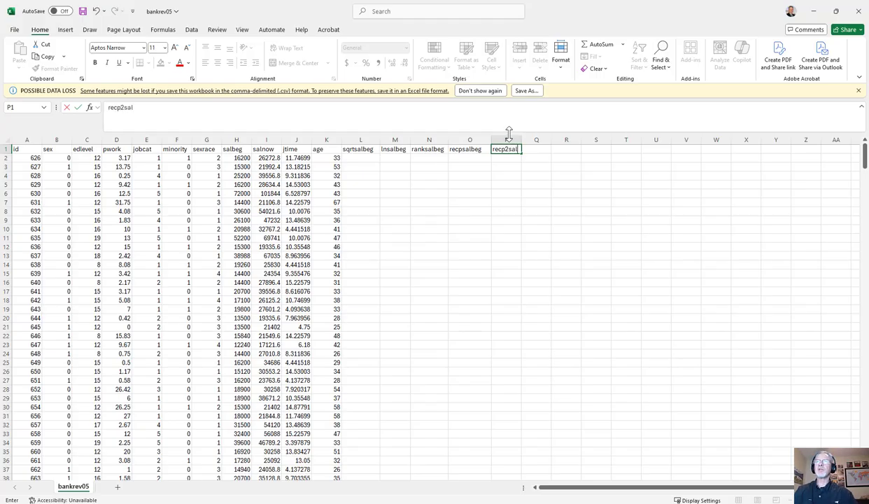
type("beg")
key("Return")
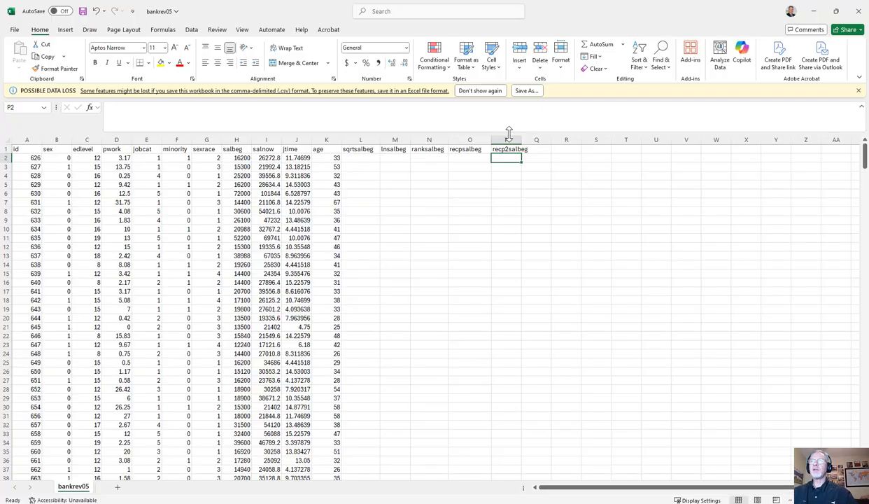
left_click_drag(524, 139, 532, 139)
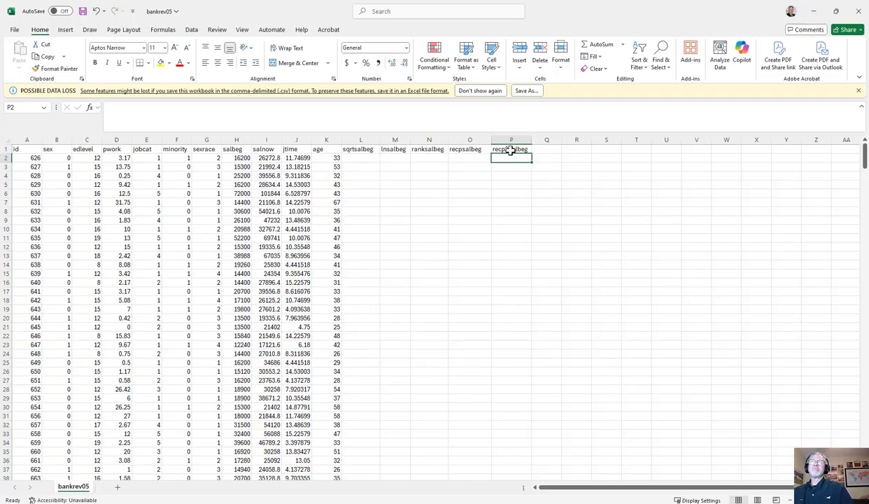
Starting from the first sqrtsalbeg cell, L2, check the salbeg source values in column H and return to L2.
left_click(360, 158)
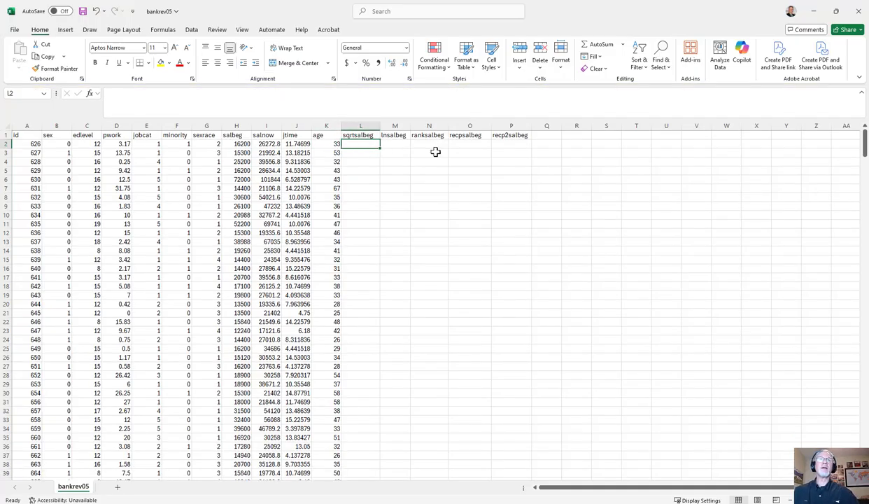
key("Left")
key("Left")
key("Left")
key("Left")
key("Up")
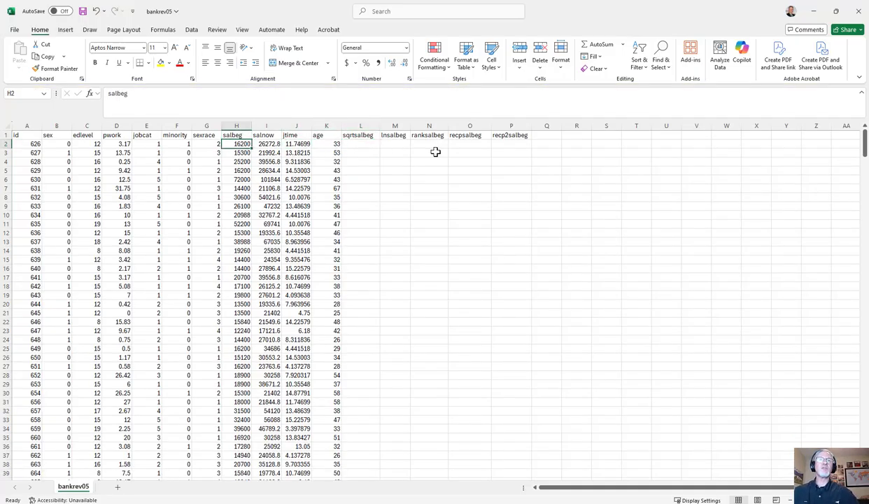
key("Down")
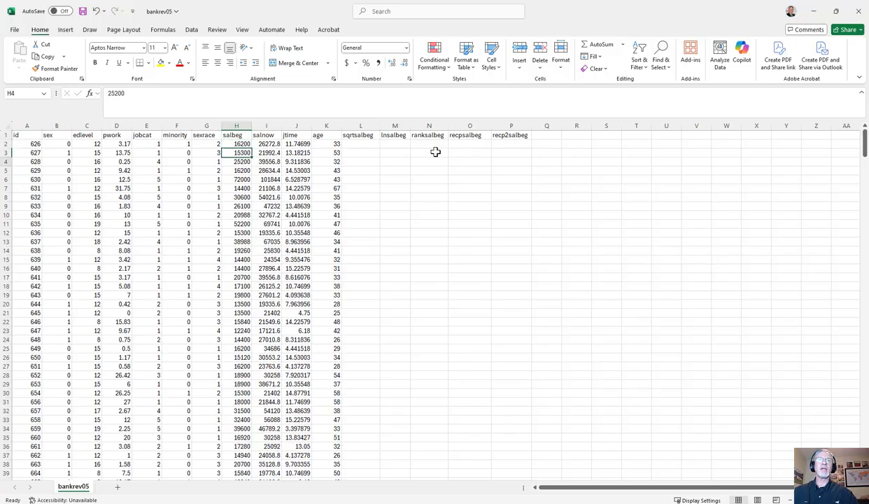
key("Right")
key("Right")
key("Right")
key("Right")
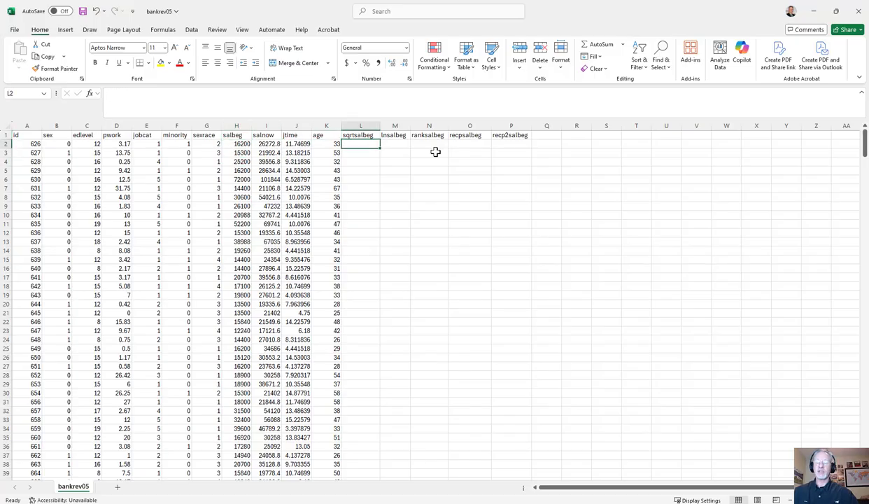
Enter the formula =SQRT(H2) in L2 to compute the square root of the first salbeg value.
type("=")
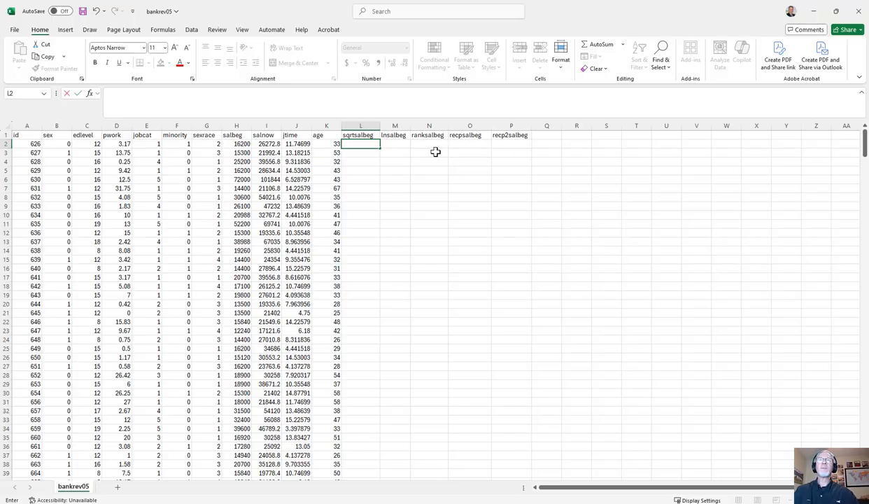
type("=sqrt")
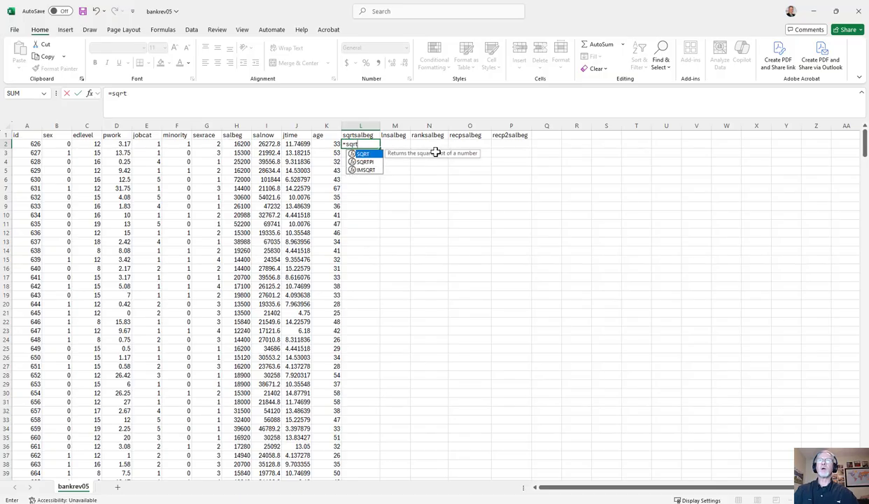
type("(")
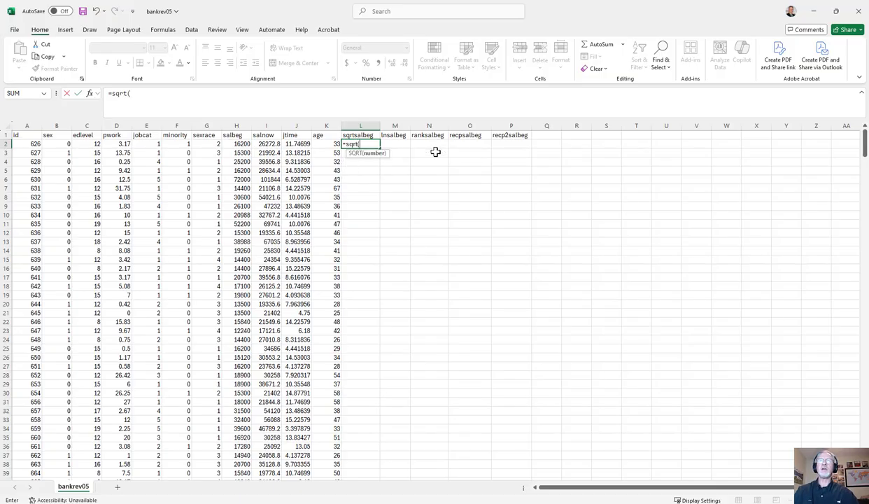
key("Left")
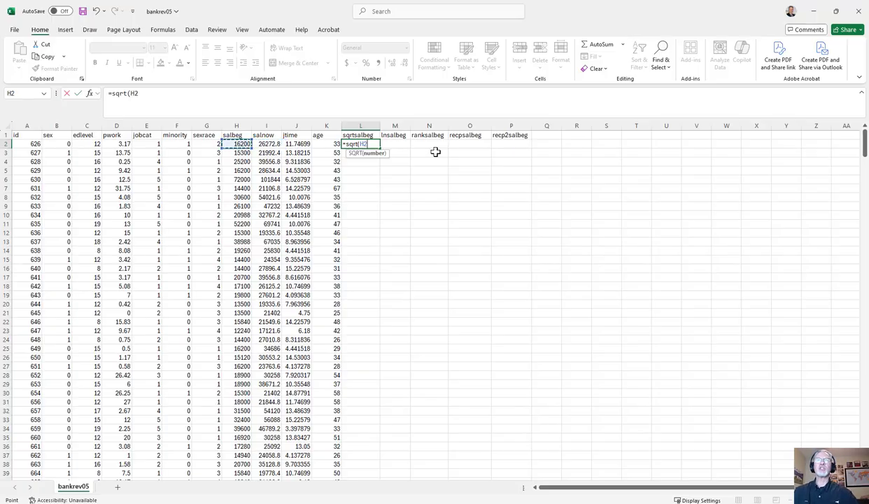
key("Return")
key("Up")
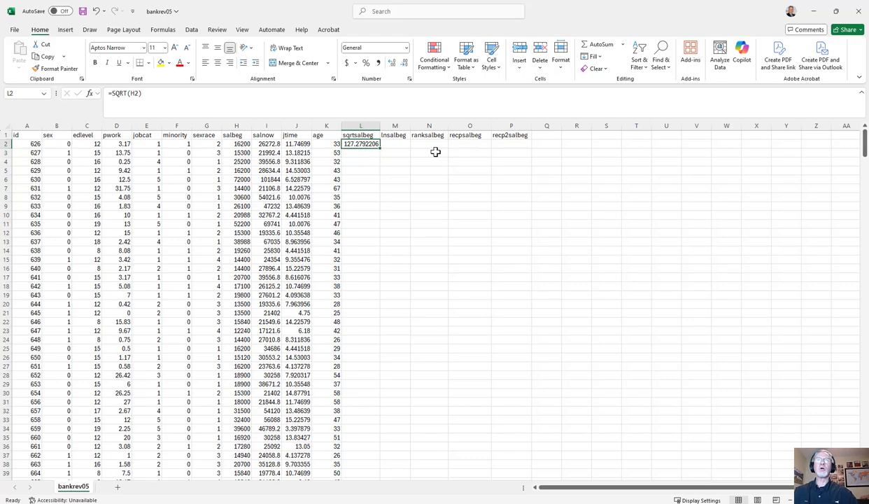
Compare the square root in L2 with its source salbeg value in H2 and return to L2.
key("Left")
key("Left")
key("Left")
key("Left")
key("Right")
key("Right")
key("Right")
key("Right")
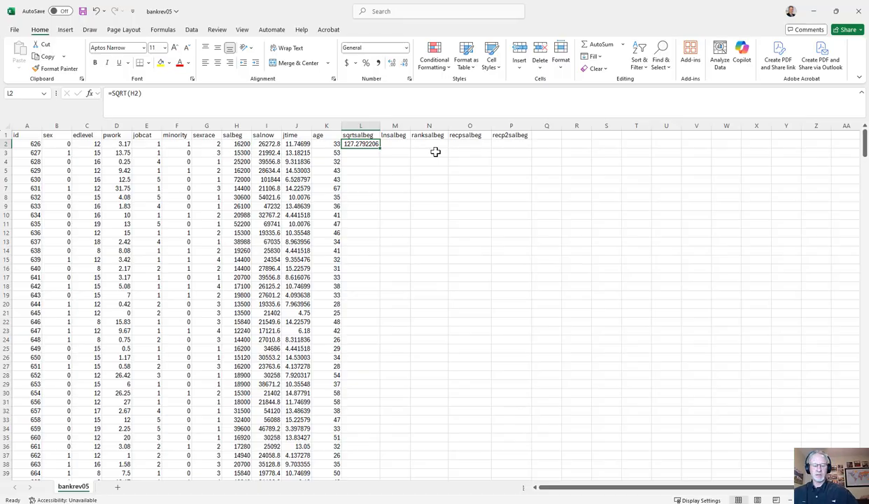
Copy the square-root formula from L2 into L3:L8.
key("ctrl+c")
key("Down")
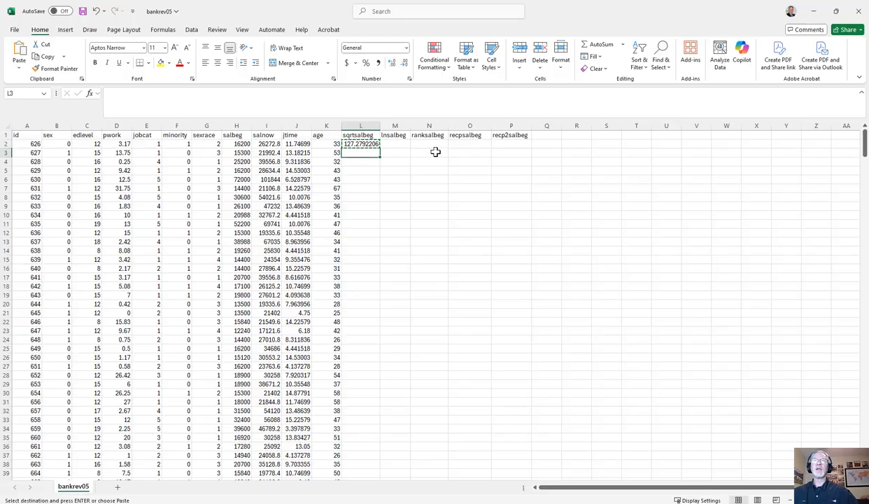
key("shift+Down")
key("shift+Down")
key("shift+Down")
key("shift+Down")
key("shift+Down")
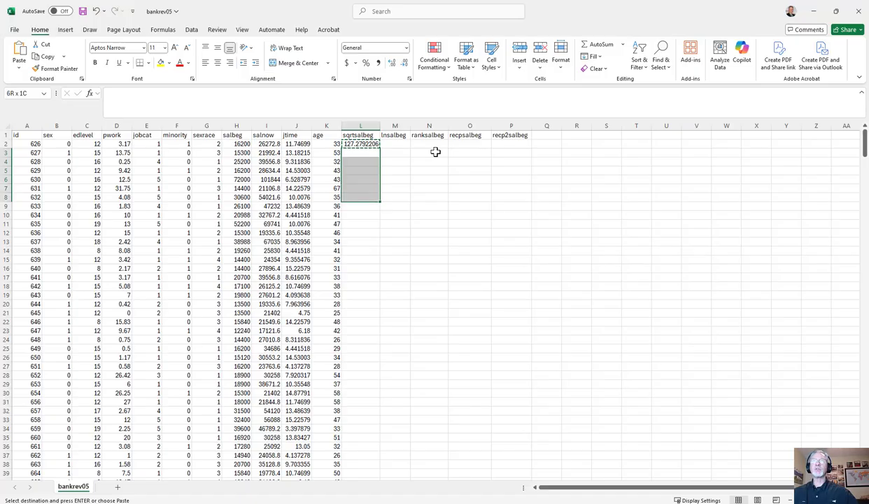
key("ctrl+v")
Examine the formulas in the sqrtsalbeg cells L2:L8 to check which salbeg row each refers to, and clear the copy marquee.
key("Down")
key("Down")
key("Down")
key("Down")
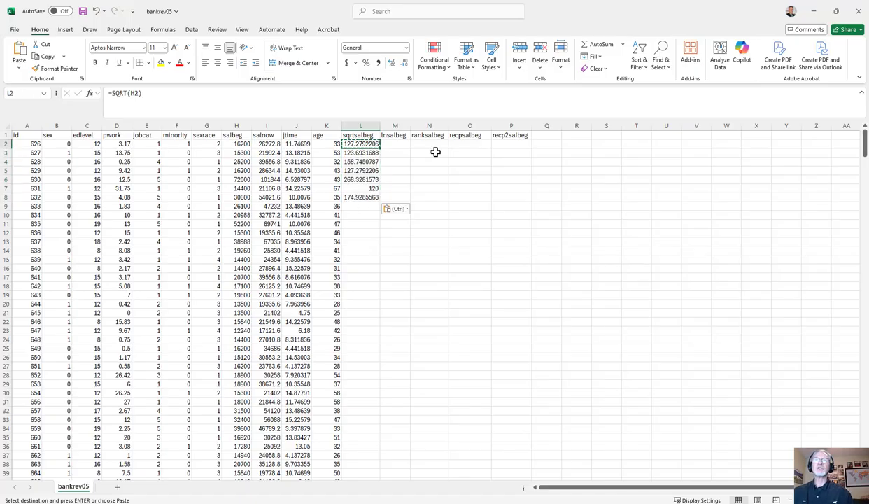
key("Down")
key("Up")
key("Up")
key("Up")
key("Up")
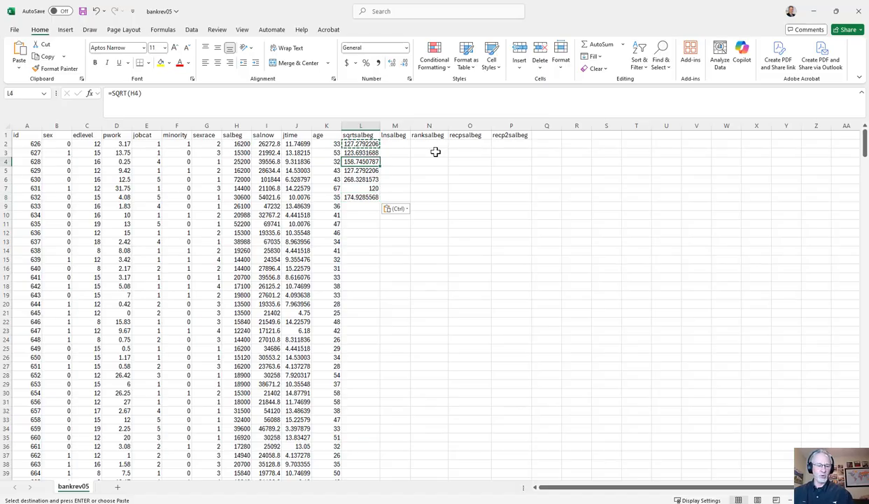
key("Escape")
key("Up")
key("Up")
key("Down")
key("Down")
key("Down")
key("Down")
key("Down")
key("Down")
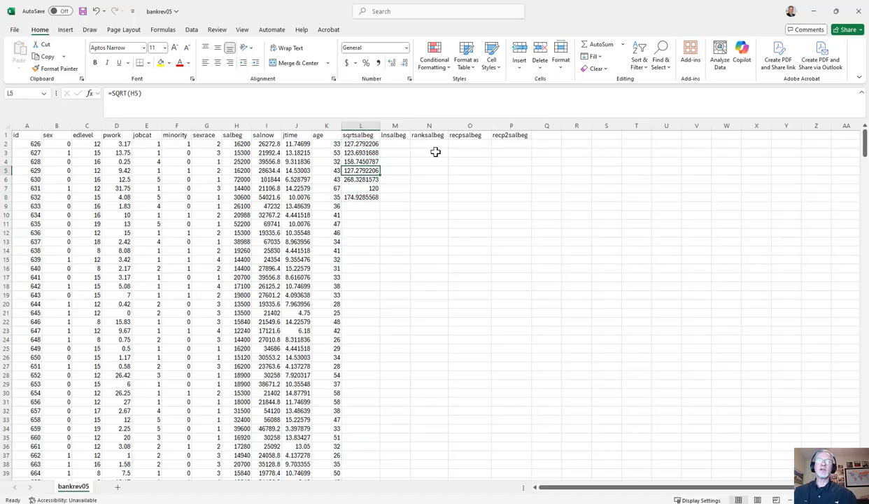
Enter the formula =LN(H2) in M2 to compute the natural logarithm of the first salbeg value.
key("Right")
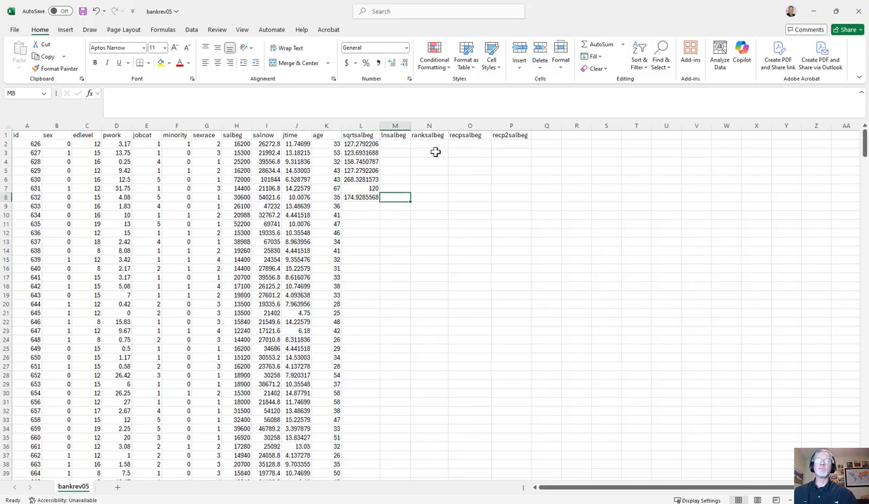
key("Left")
key("Right")
key("Up")
key("Up")
key("Up")
key("Up")
key("Up")
key("Up")
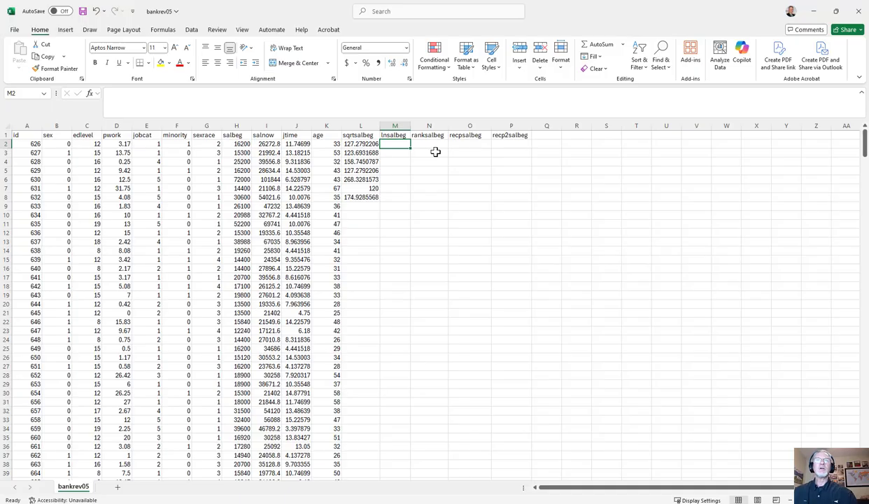
type("=")
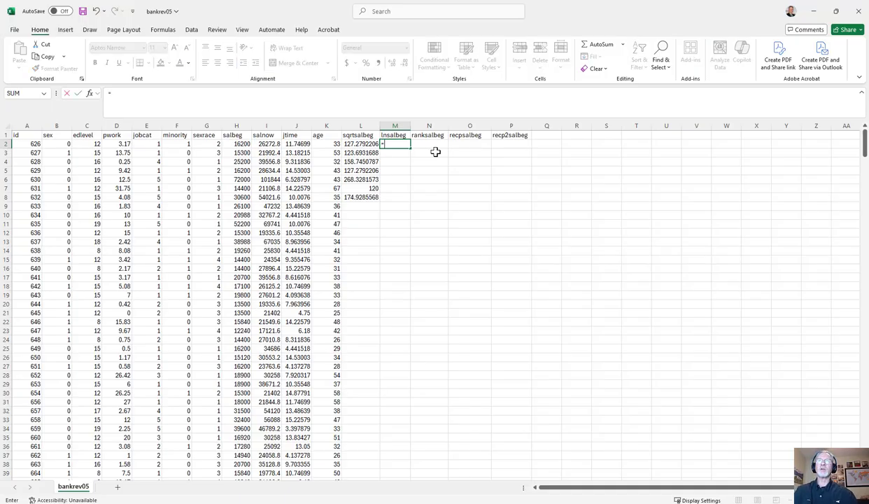
type("ln")
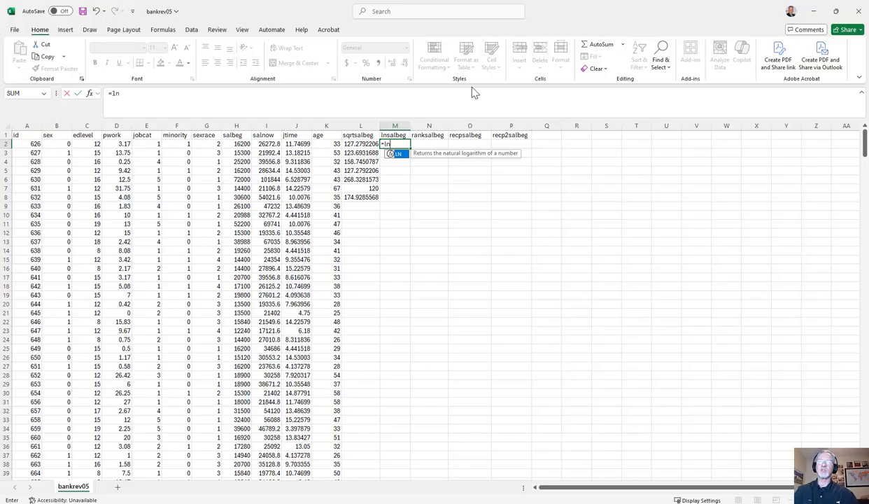
type("(")
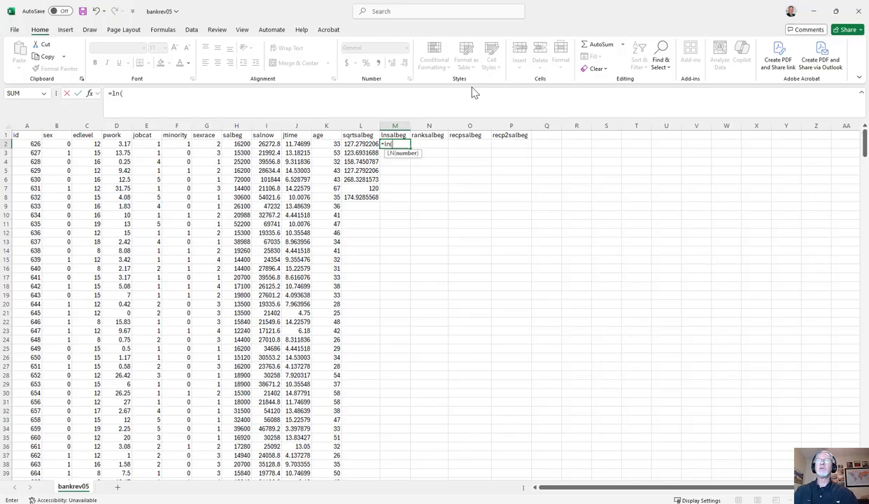
key("Left")
key("Left")
key("Left")
key("Left")
key("Left")
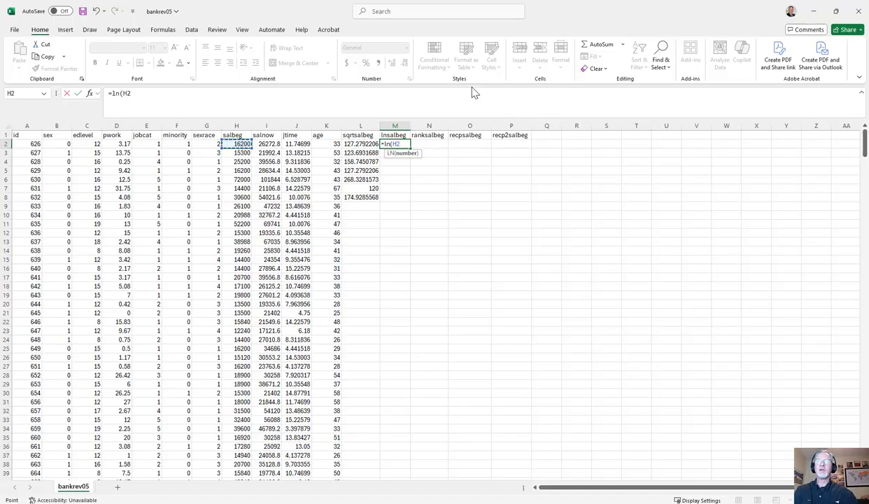
key("Return")
key("Up")
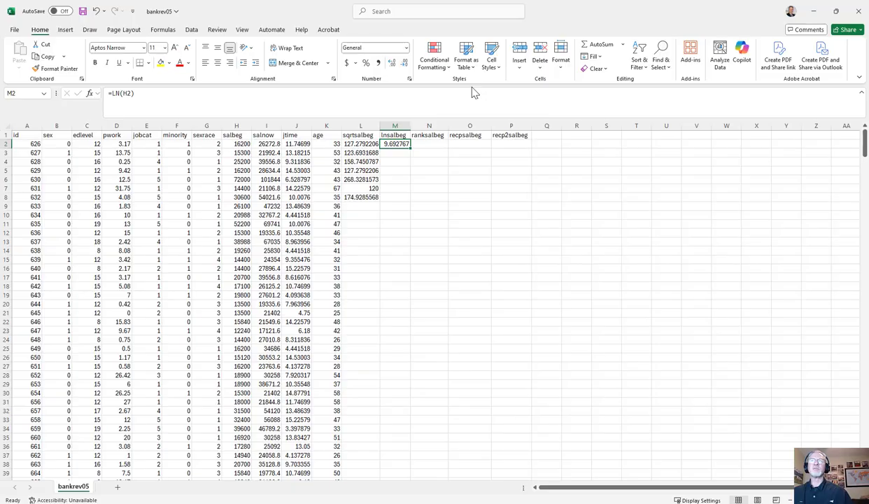
Begin a RANK formula in N2 with H2 as the number to rank.
key("Right")
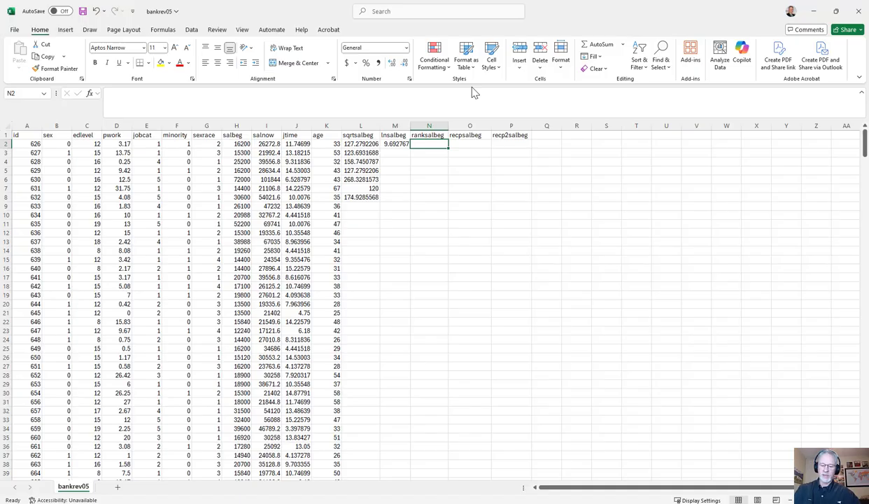
type("=")
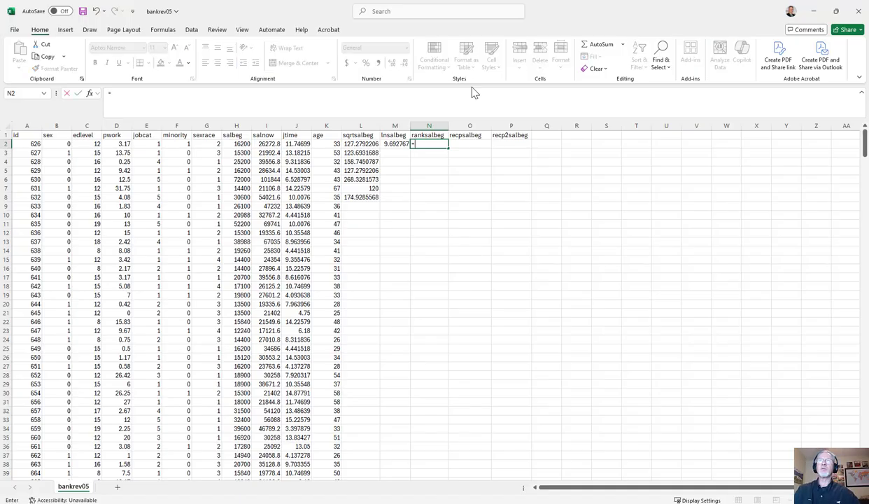
type("rank")
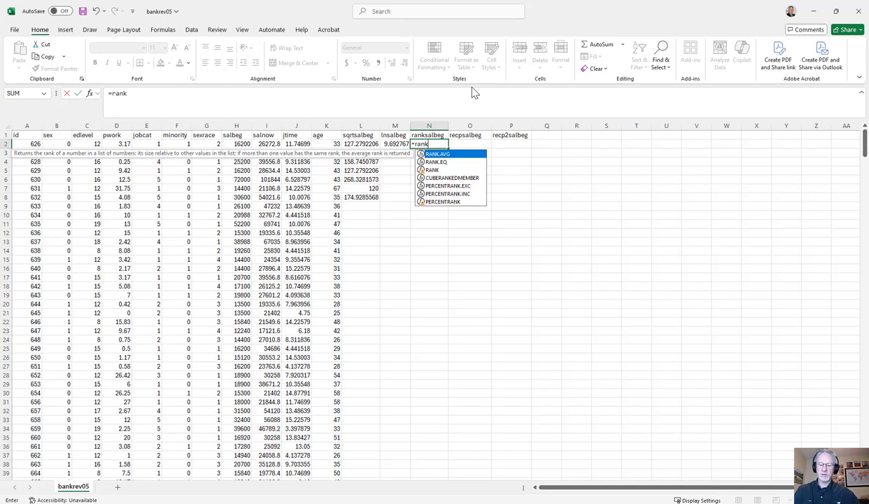
type("(")
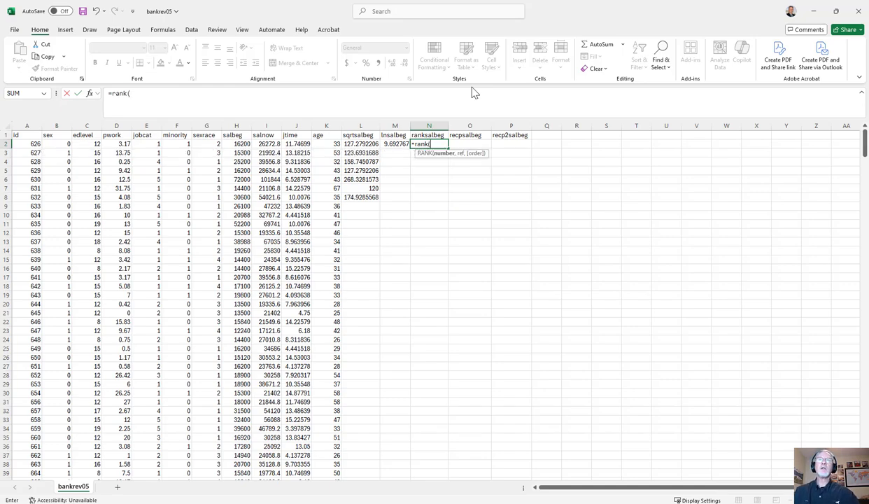
key("Left")
key("Left")
key("Left")
key("Left")
key("Left")
key("Left")
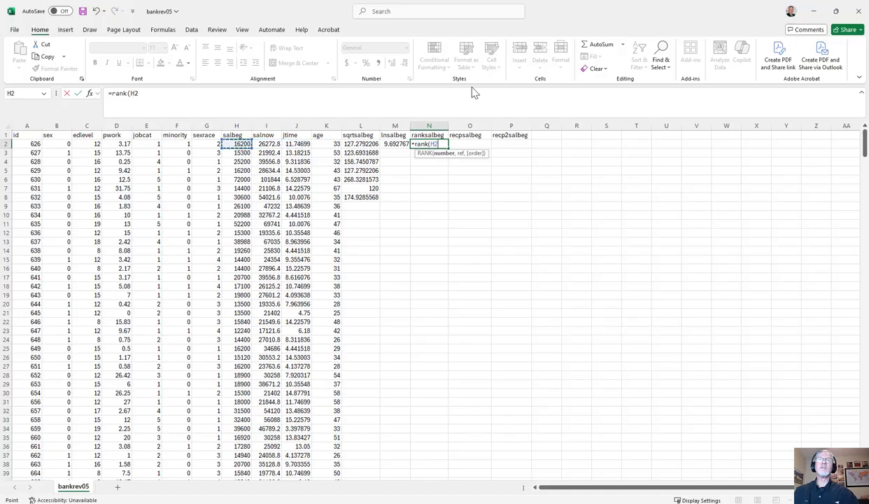
type(",")
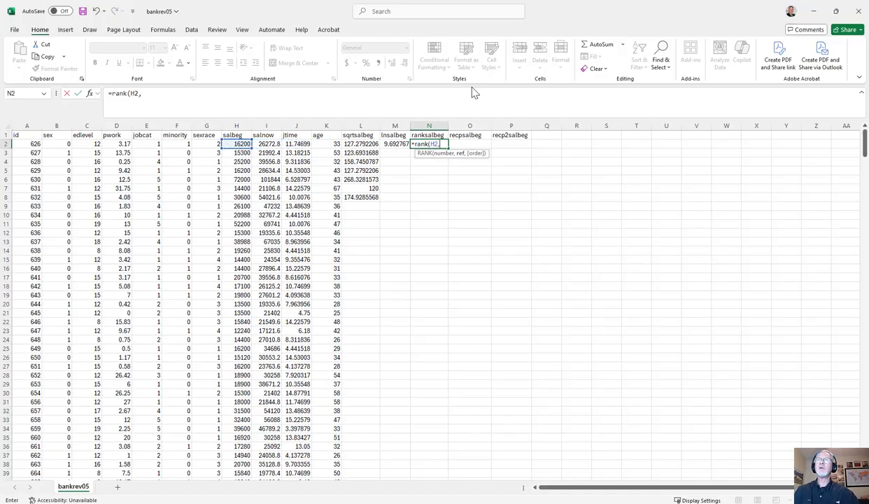
Complete the RANK formula in N2 with the salbeg range H2:H475 as its reference and enter it.
key("Left")
key("Left")
key("Left")
key("Left")
key("Left")
key("Left")
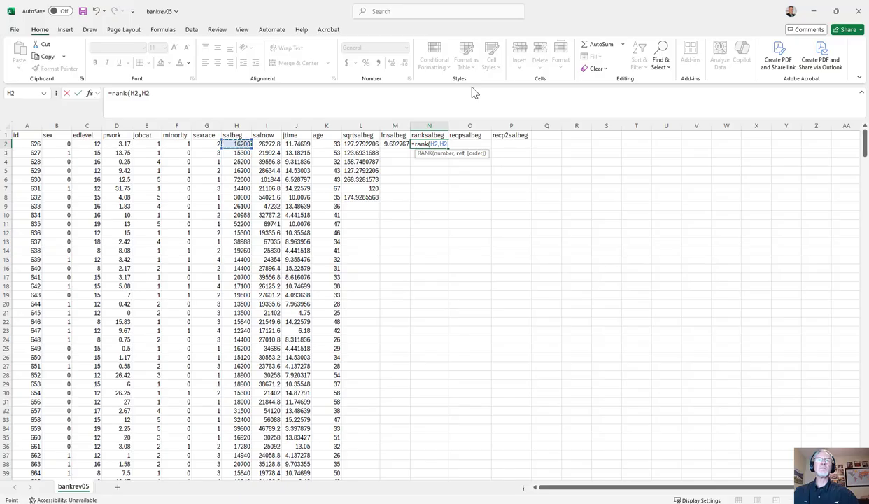
key("shift+Down")
key("shift+Down")
key("shift+Down")
key("shift+Down")
key("shift+Down")
key("shift+Down")
key("shift+Down")
key("shift+Down")
key("shift+Down")
key("shift+Down")
key("shift+Down")
key("shift+Down")
key("shift+Down")
key("shift+Down")
key("shift+Down")
key("shift+Down")
key("shift+Down")
key("shift+Down")
key("shift+Down")
key("shift+Down")
key("shift+Down")
key("shift+Down")
key("shift+Down")
key("shift+Down")
key("shift+Down")
key("shift+Down")
key("shift+Down")
key("shift+Down")
key("shift+Down")
key("shift+Down")
key("shift+Down")
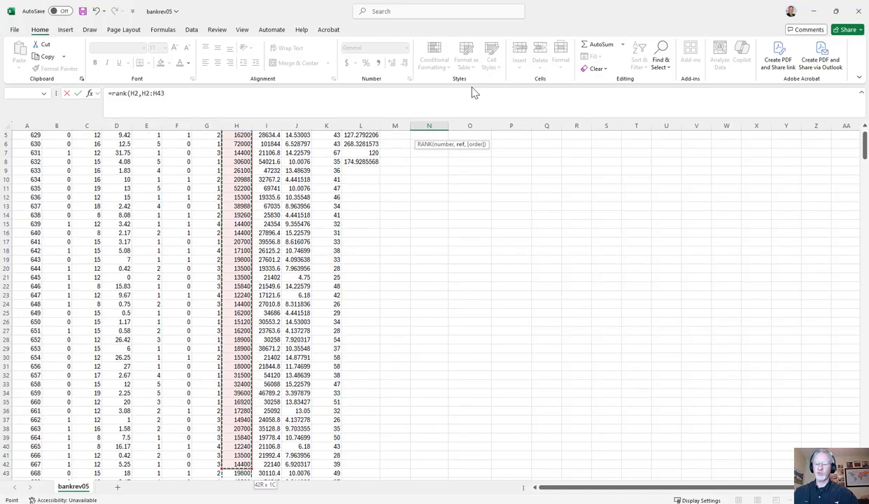
key("shift+Page_Down")
key("shift+Page_Down")
key("shift+Page_Down")
key("shift+Page_Down")
key("shift+Page_Down")
key("shift+Page_Down")
key("shift+Page_Down")
key("shift+Page_Down")
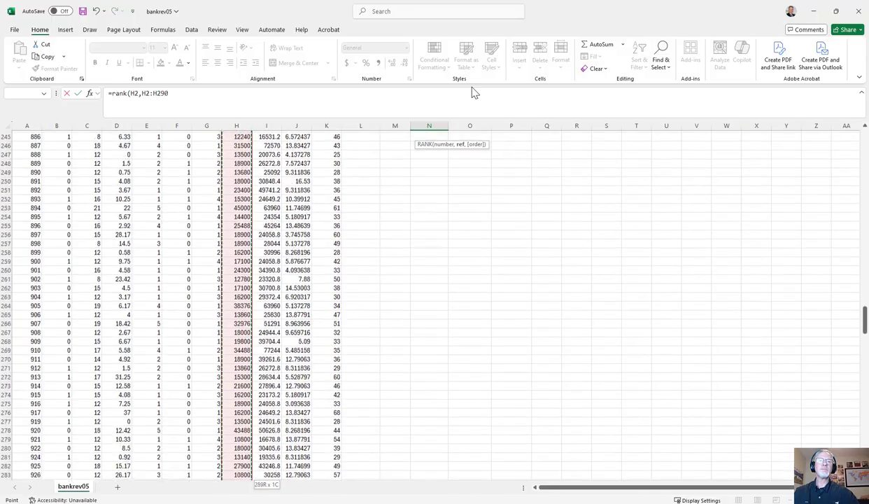
key("shift+Page_Down")
key("shift+Page_Down")
key("shift+Page_Down")
key("shift+Page_Down")
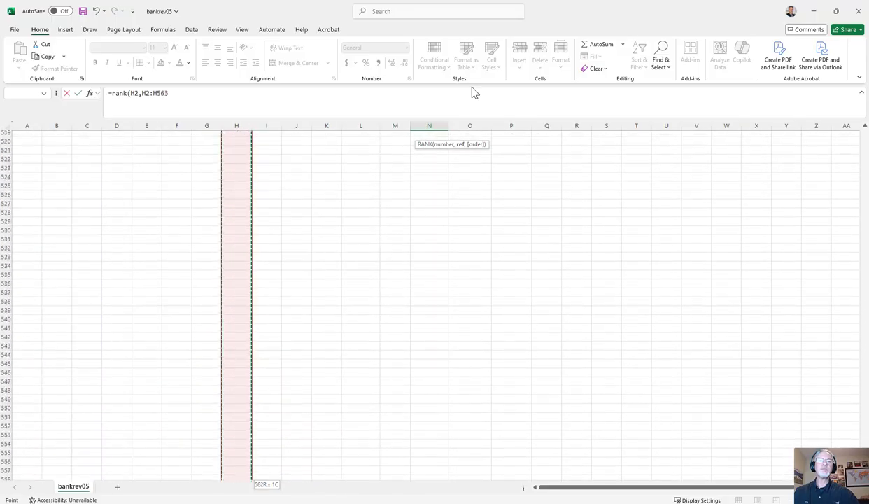
key("shift+Up")
key("shift+Up")
key("shift+Up")
key("shift+Up")
key("shift+Up")
key("shift+Up")
key("shift+Up")
key("shift+Up")
key("shift+Up")
key("shift+Up")
key("shift+Up")
key("shift+Up")
key("shift+Up")
key("shift+Up")
key("shift+Up")
key("shift+Up")
key("shift+Up")
key("shift+Up")
key("shift+Up")
key("shift+Up")
key("shift+Up")
key("shift+Up")
key("shift+Up")
key("shift+Up")
key("shift+Up")
key("shift+Up")
key("shift+Up")
key("shift+Up")
key("shift+Up")
key("shift+Up")
key("shift+Up")
key("shift+Up")
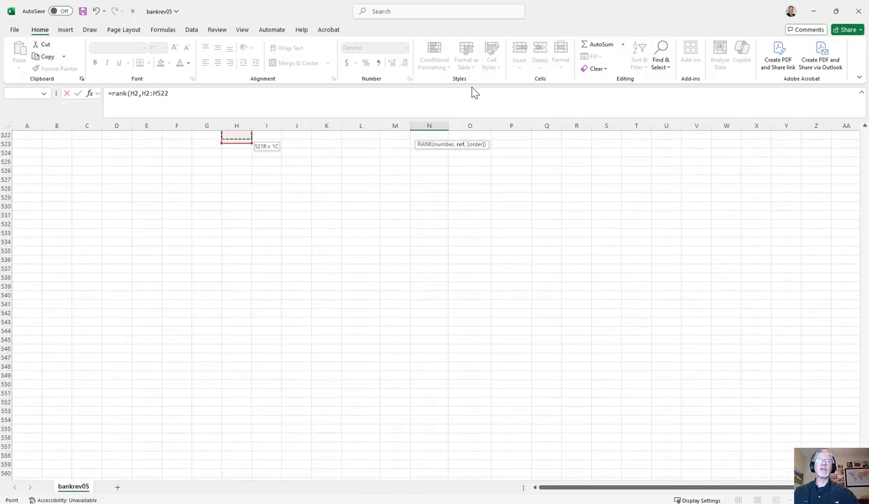
key("shift+Up")
key("shift+Up")
key("shift+Up")
key("shift+Up")
key("shift+Up")
key("shift+Up")
key("shift+Up")
key("shift+Up")
key("shift+Up")
key("shift+Up")
key("shift+Up")
key("shift+Up")
key("shift+Up")
key("shift+Up")
key("shift+Up")
key("shift+Up")
key("shift+Up")
key("shift+Up")
key("shift+Up")
key("shift+Up")
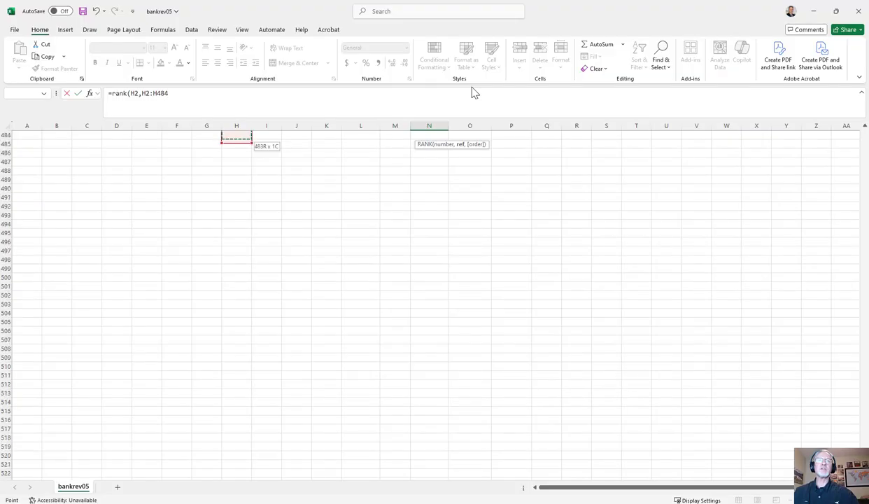
key("shift+Down")
key("shift+Down")
key("shift+Down")
key("shift+Down")
key("shift+Down")
key("shift+Down")
key("shift+Down")
key("shift+Down")
key("shift+Down")
key("shift+Down")
key("shift+Down")
key("shift+Down")
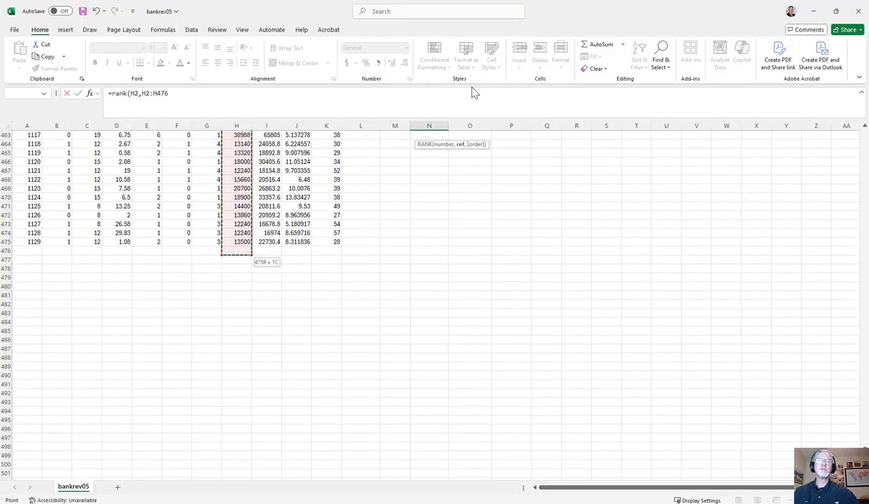
key("shift+Up")
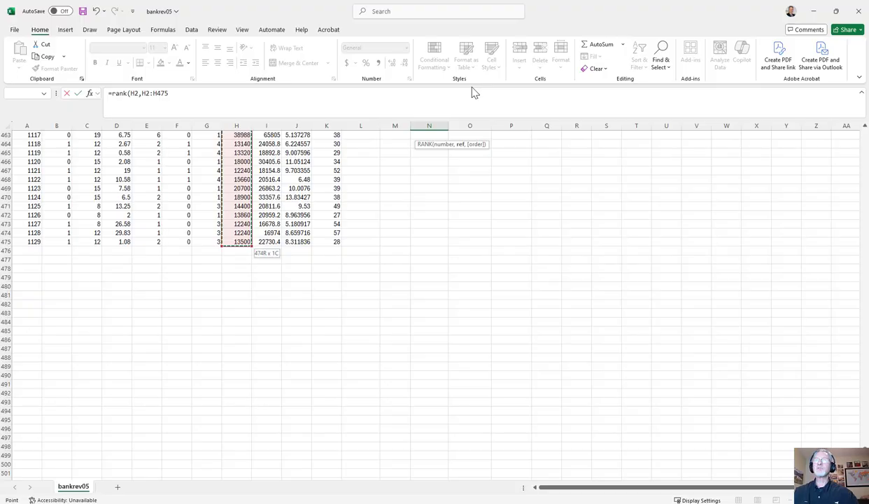
key("Return")
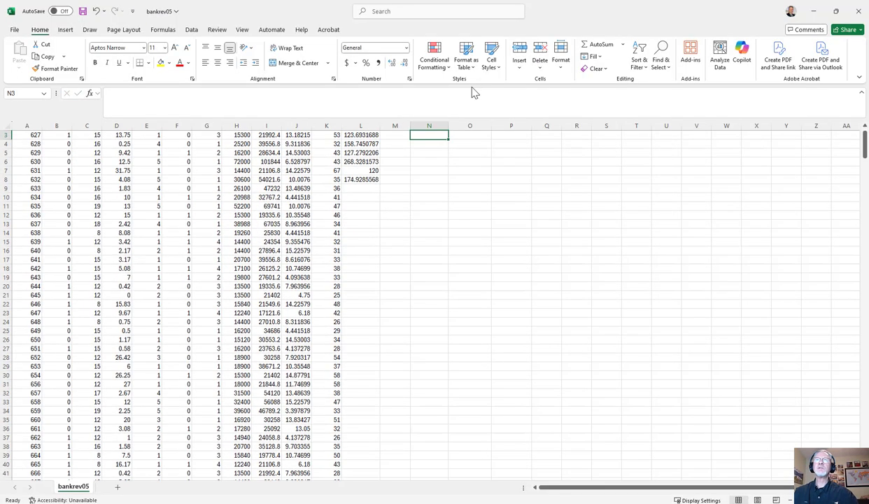
Compare the ranksalbeg result in N2 with the salbeg value it ranks in H2.
key("Up")
key("Up")
key("Down")
key("Left")
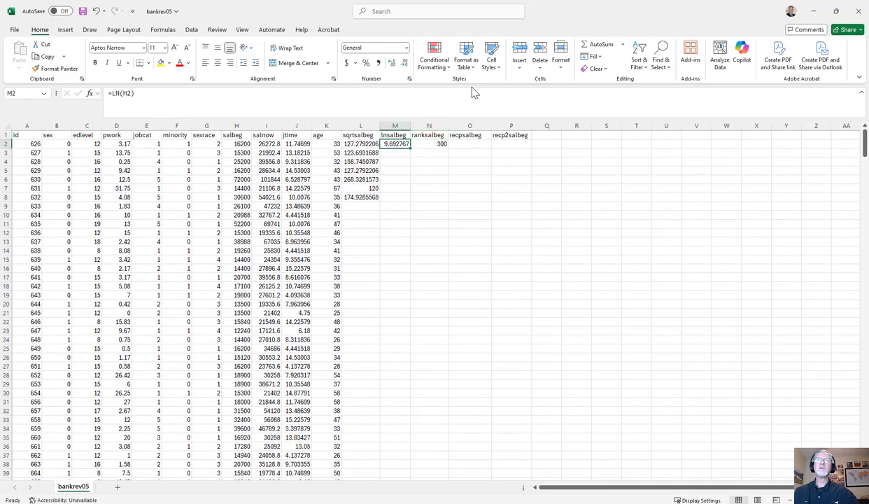
key("Left")
key("Left")
key("Left")
key("Left")
key("Left")
key("Right")
key("Right")
key("Right")
key("Right")
key("Right")
key("Right")
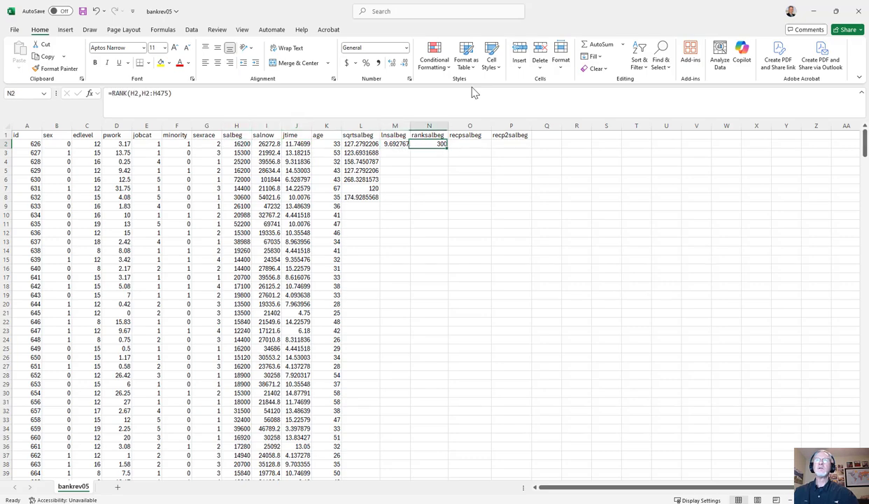
key("Left")
key("Left")
key("Left")
key("Left")
key("Left")
key("Left")
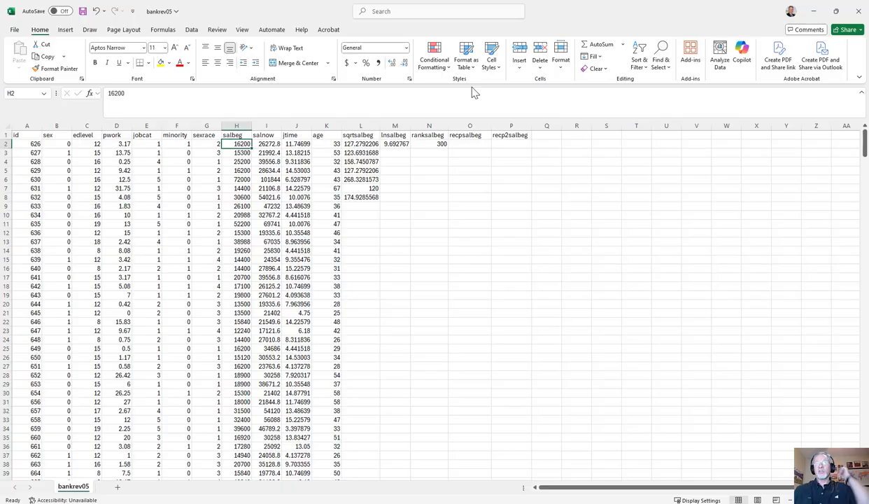
key("Right")
key("Right")
key("Right")
key("Right")
key("Right")
key("Right")
key("Right")
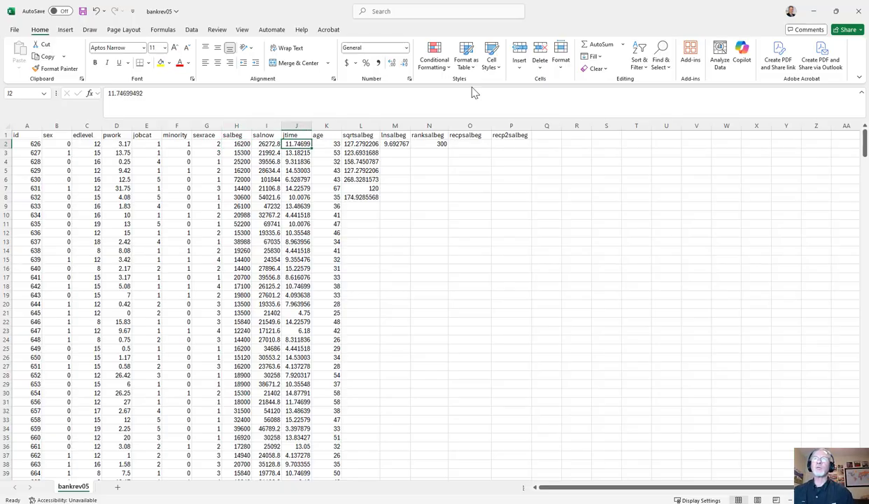
key("Left")
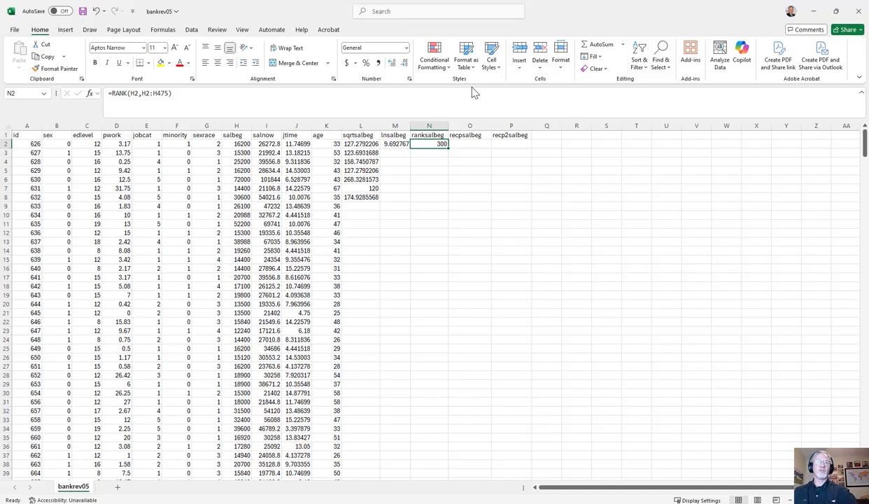
Examine the salbeg values from H2 down to H6 to judge how the ranking is ordered.
key("Left")
key("Left")
key("Left")
key("Left")
key("Left")
key("Left")
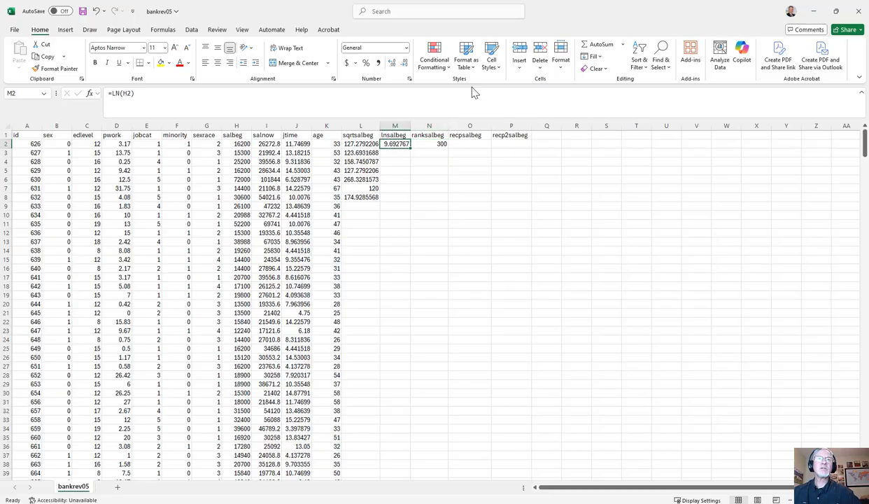
key("Down")
key("Down")
key("Down")
key("Down")
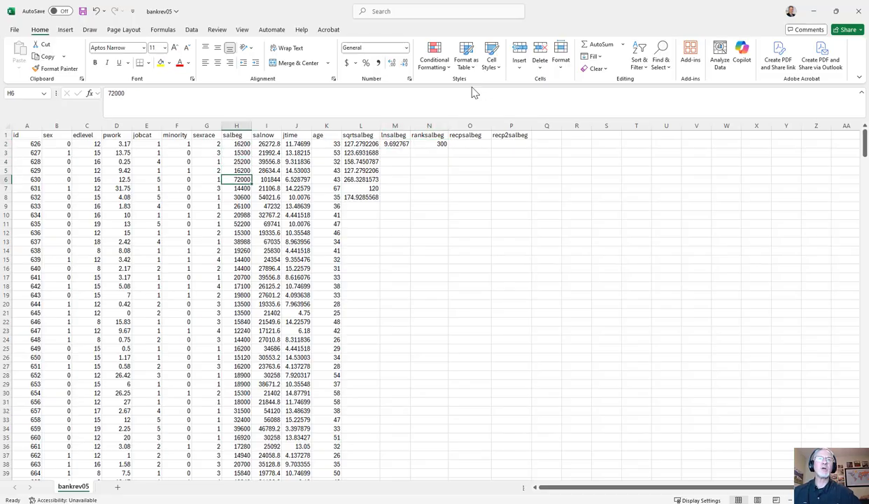
Examine row 6 from salbeg across to sqrtsalbeg to see which employee's starting salary is being ranked.
key("Left")
key("Right")
key("Right")
key("Left")
key("Right")
key("Right")
key("Right")
key("Right")
key("Right")
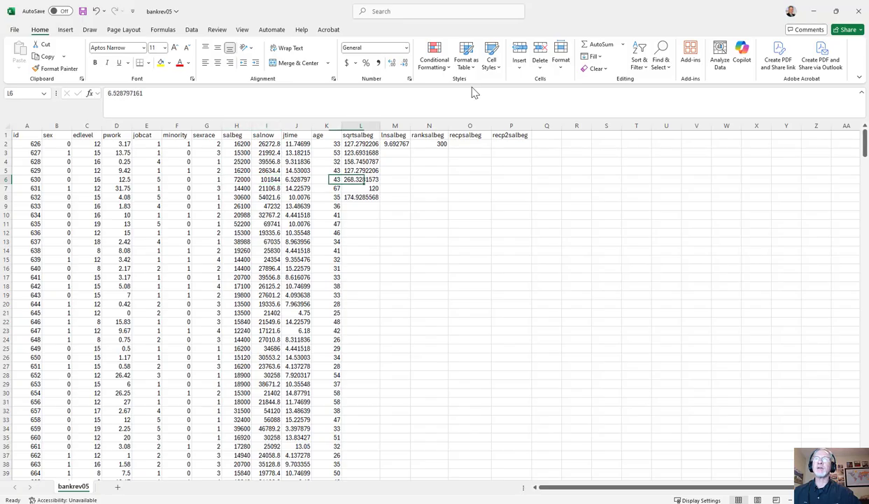
key("Left")
key("Left")
key("Left")
key("Left")
key("Left")
key("Right")
key("Right")
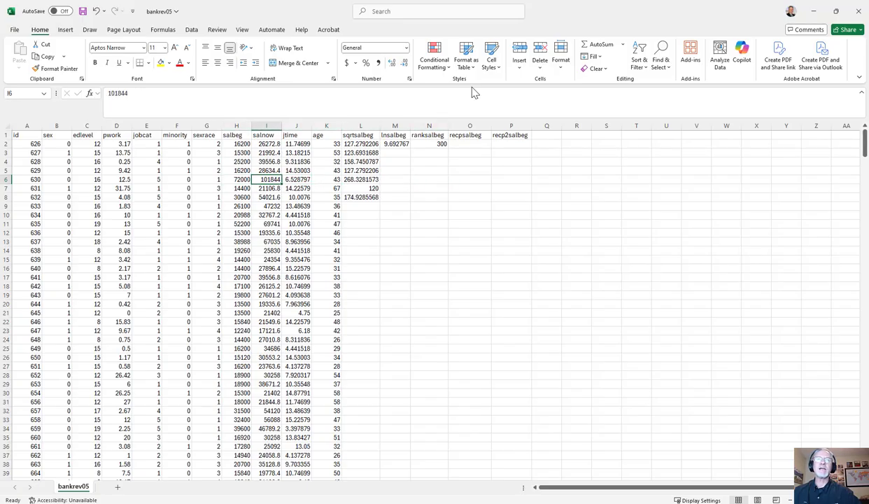
key("Left")
key("Left")
key("Left")
key("Left")
key("Left")
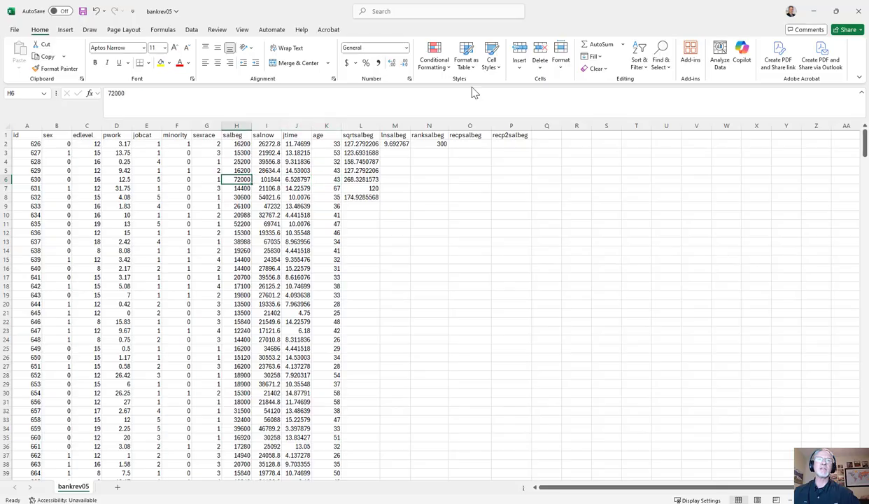
Copy the RANK formula from N2 into N3:N8 of the ranksalbeg column.
key("Right")
key("Right")
key("Right")
key("Right")
key("Right")
key("Right")
key("Up")
key("Up")
key("Up")
key("Up")
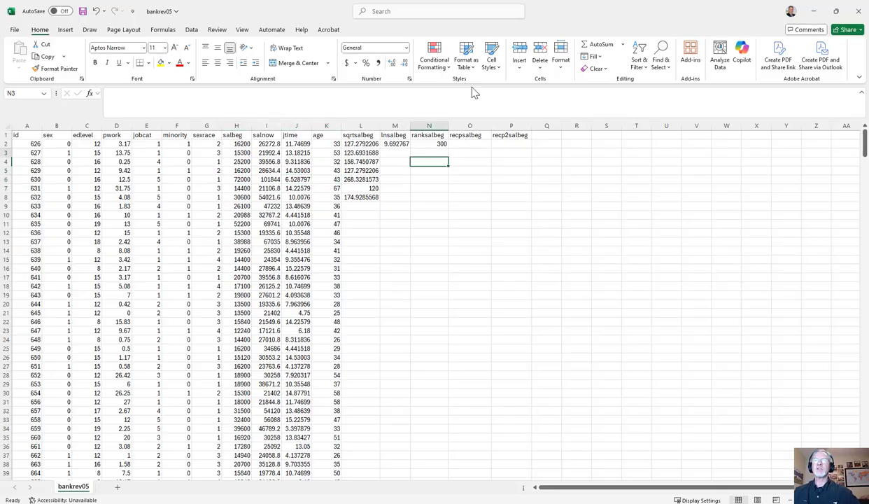
key("ctrl+c")
key("Down")
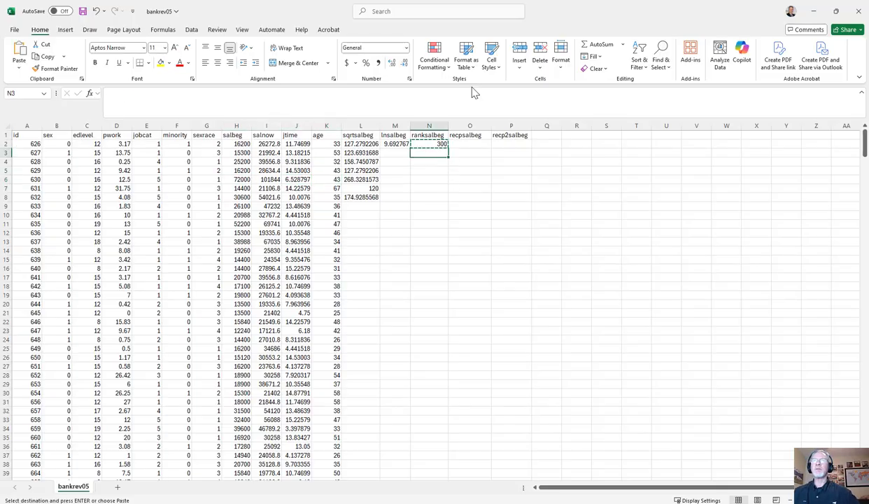
key("shift+Down")
key("shift+Down")
key("shift+Down")
key("shift+Down")
key("shift+Down")
key("ctrl+v")
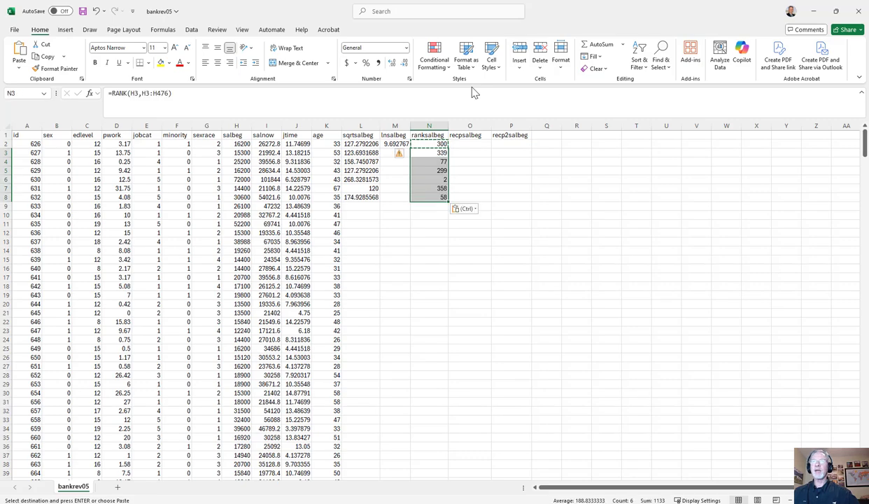
Compare the ranksalbeg result in N6 with the salbeg value in H6 to check the ranking direction.
key("Up")
key("Up")
key("Down")
key("Down")
key("Down")
key("Down")
key("Down")
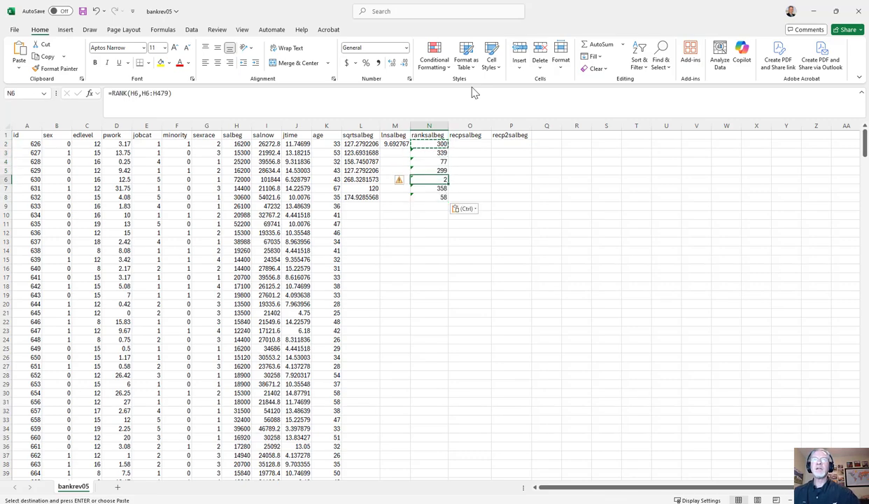
key("Left")
key("Left")
key("Left")
key("Left")
key("Left")
key("Left")
key("Left")
key("Right")
key("Right")
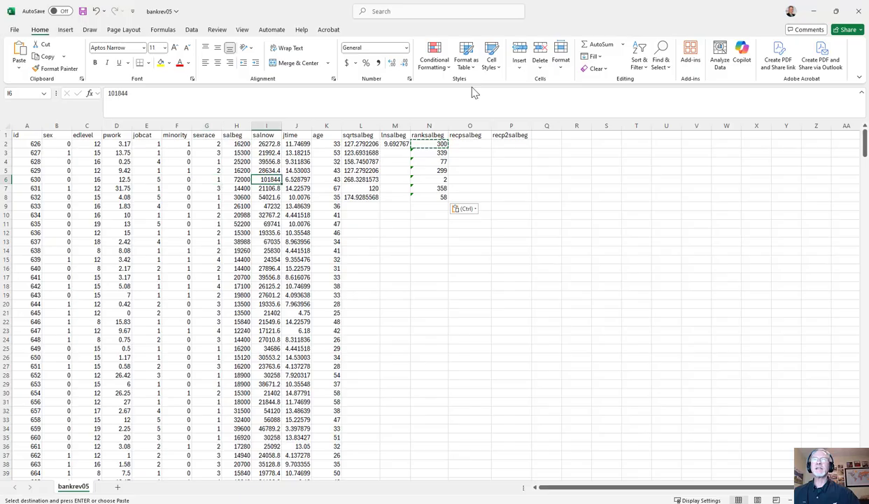
key("Right")
key("Right")
key("Right")
key("Right")
key("Right")
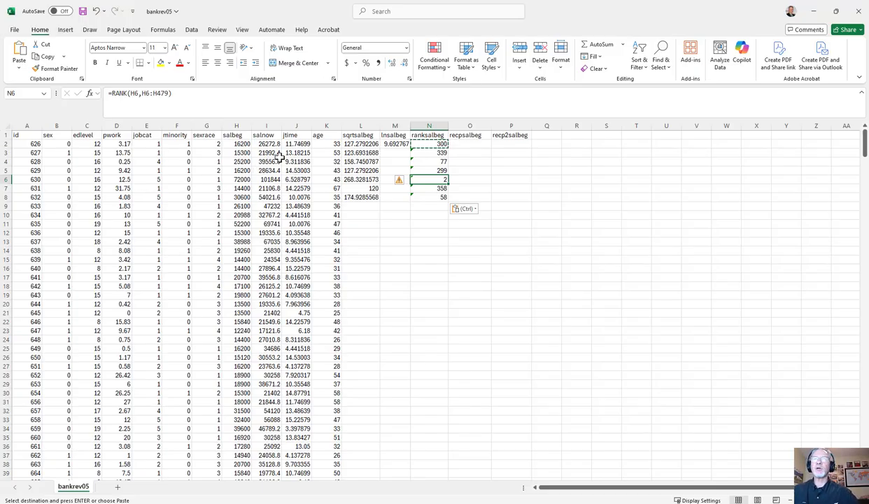
Check where the data ends to determine the number of records, and return to the first rows.
left_click_drag(864, 139, 866, 462)
scroll(130, 457, "down", 3)
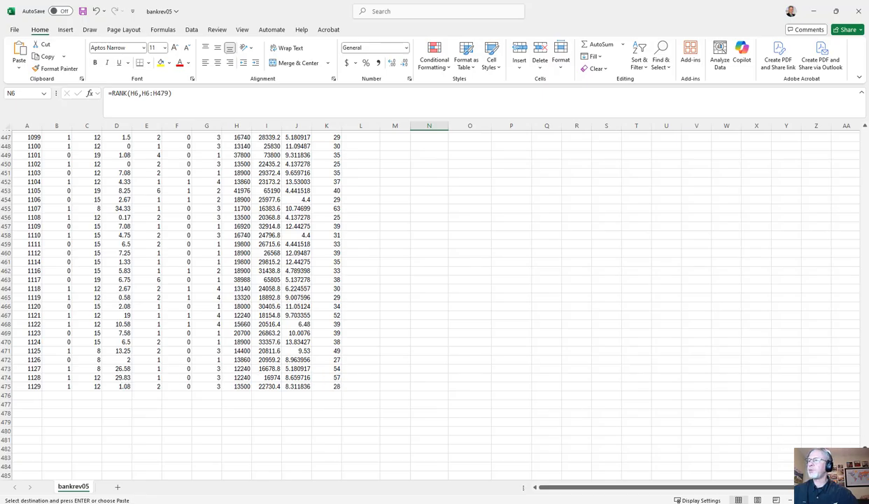
left_click_drag(863, 448, 855, 121)
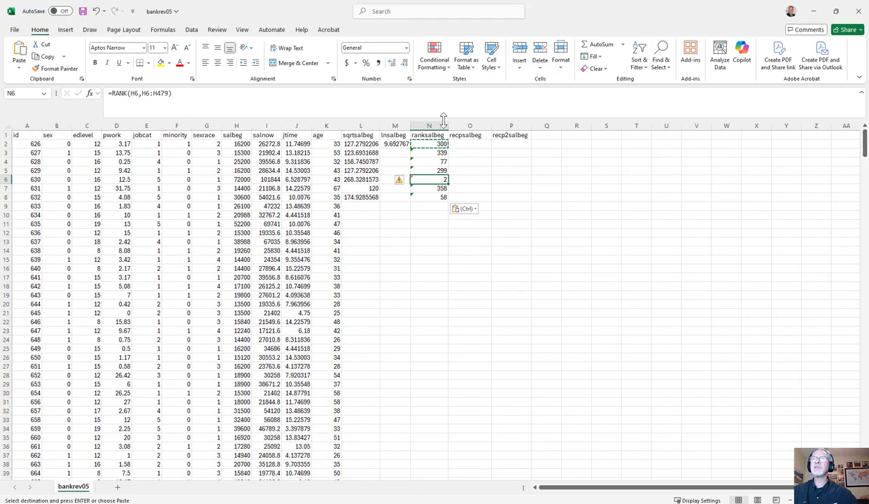
Insert a blank column between ranksalbeg and recpsalbeg.
right_click(469, 131)
left_click(493, 221)
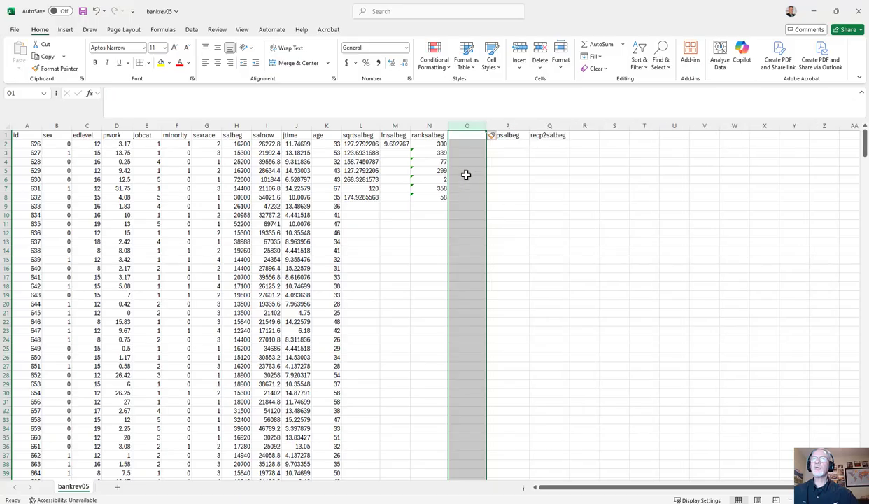
left_click(470, 133)
Enter the reversed-rank formula =475-N2 in O2.
left_click(465, 144)
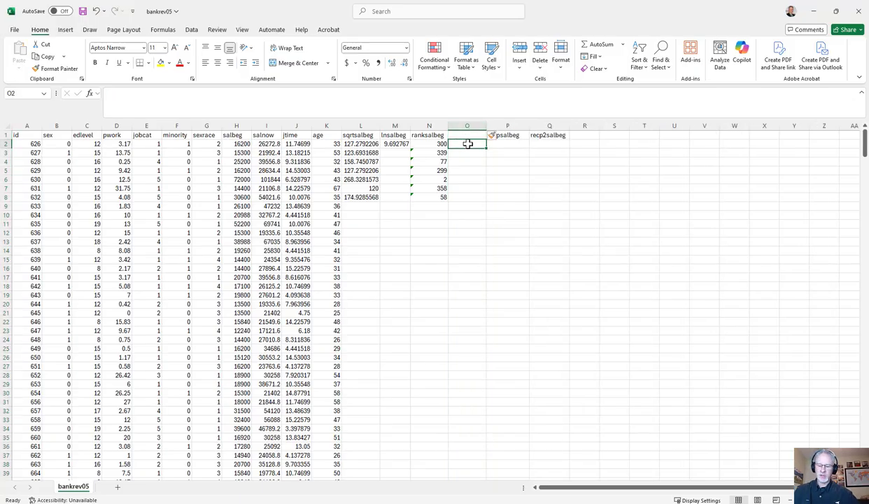
type("=N2")
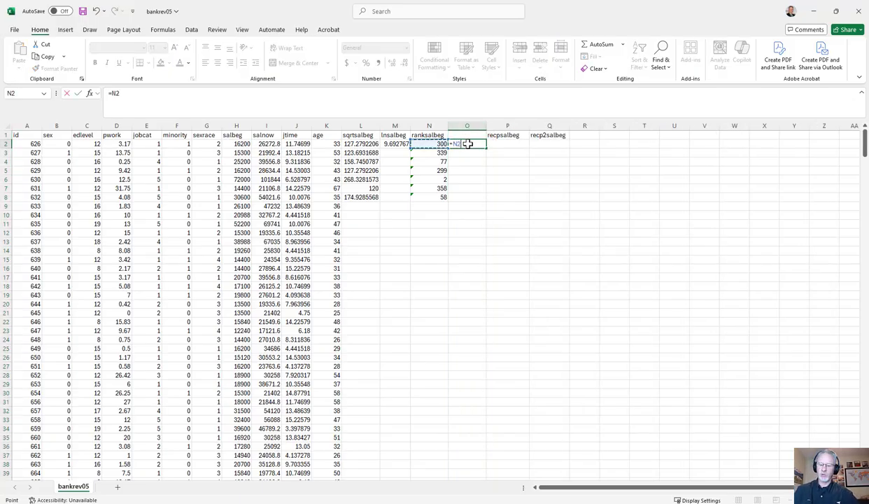
type("47")
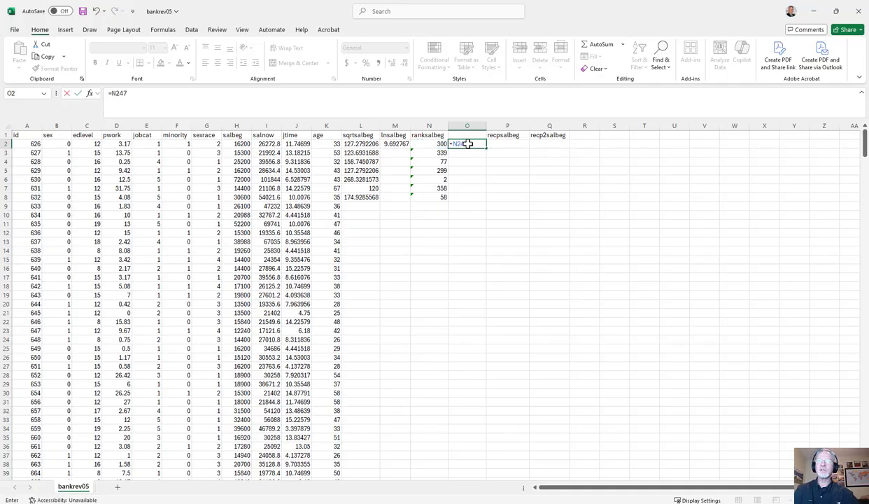
key("BackSpace")
key("BackSpace")
key("BackSpace")
key("BackSpace")
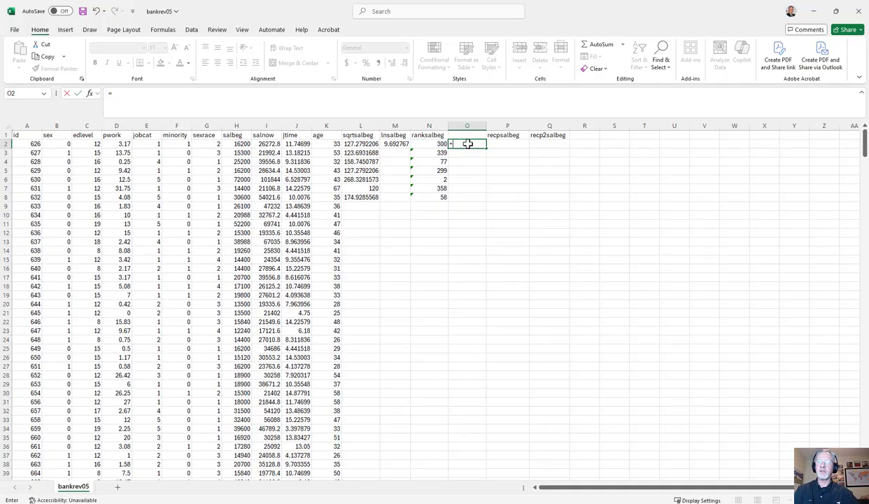
type("47")
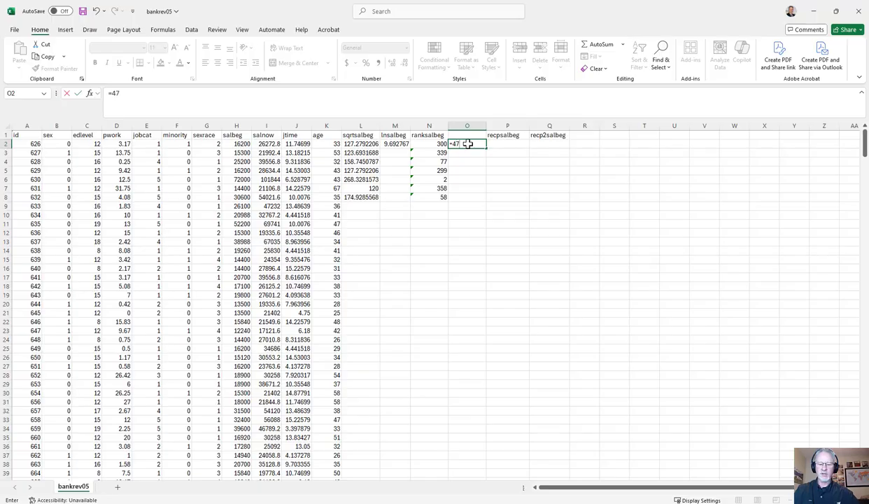
type("5-")
key("Left")
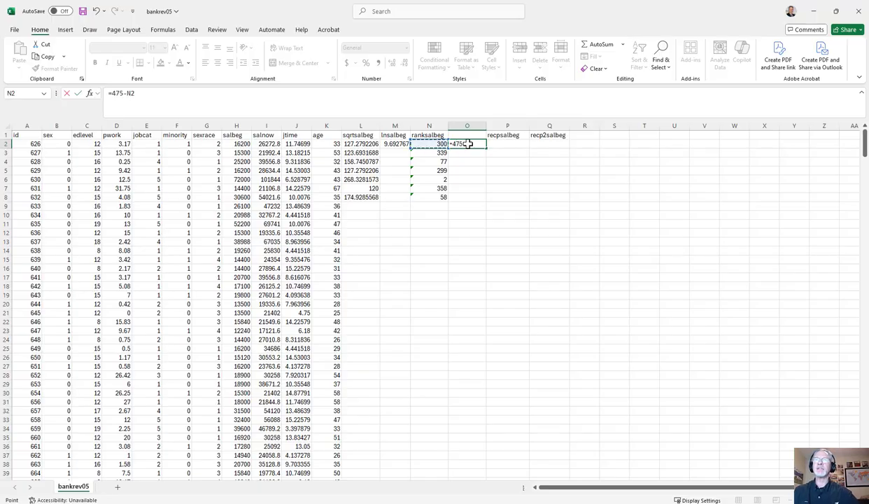
key("Return")
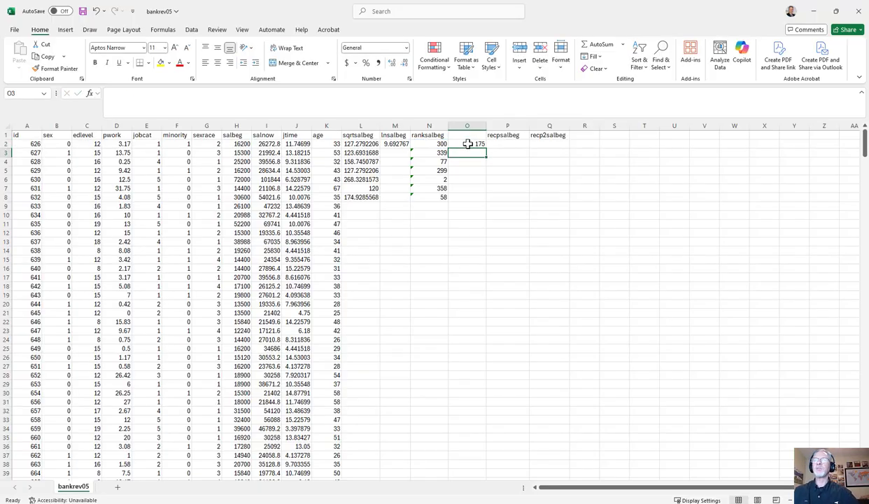
Head the new column O with the variable name rksalbeg in O1.
left_click(468, 143)
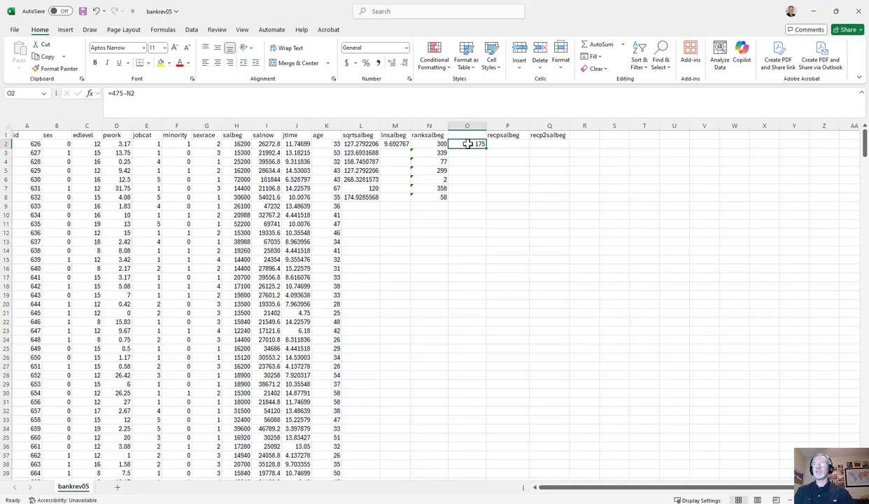
key("Up")
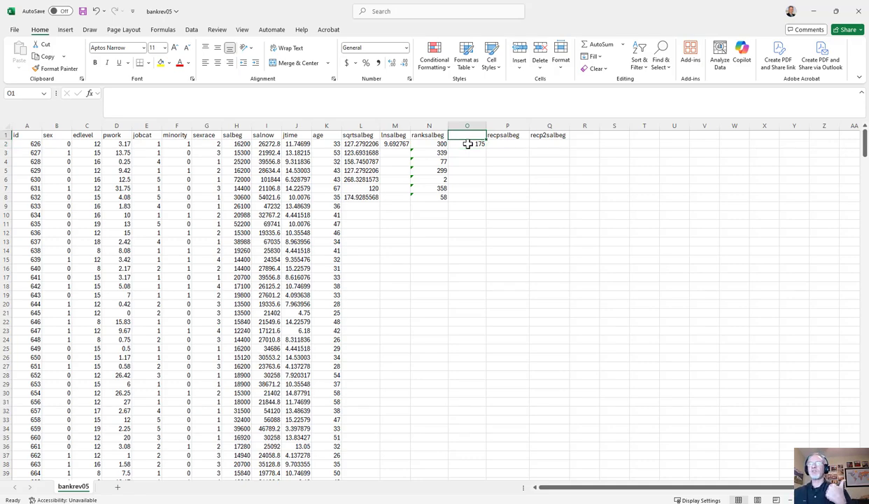
left_click(467, 143)
key("Up")
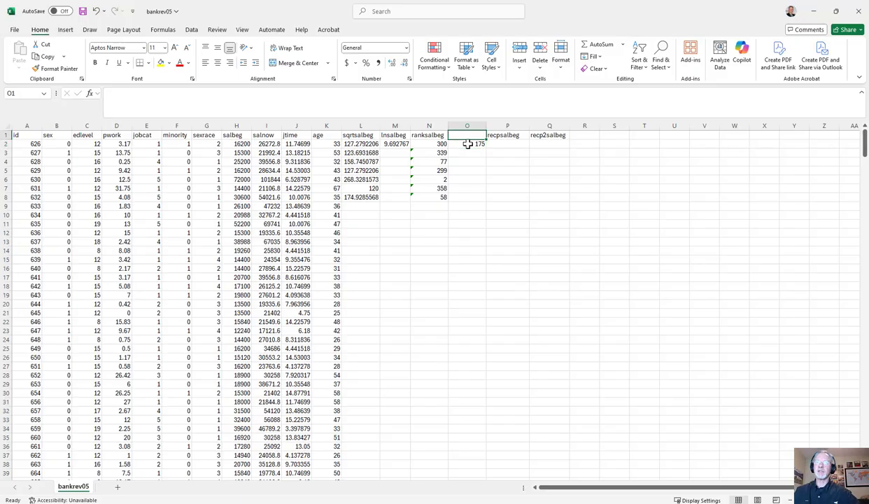
key("Left")
key("Right")
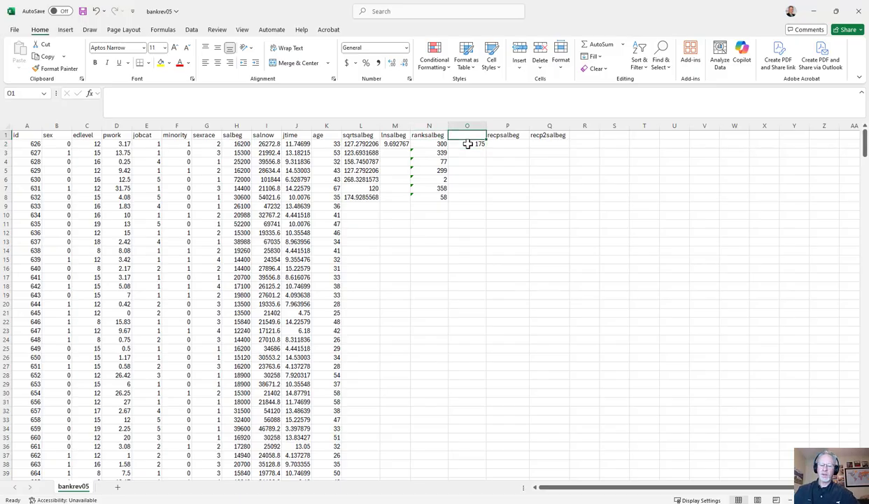
type("rk")
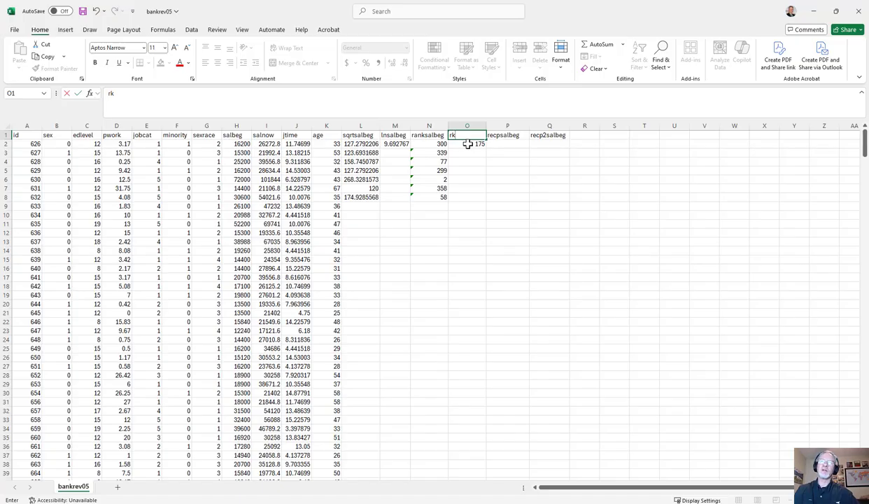
type("sal")
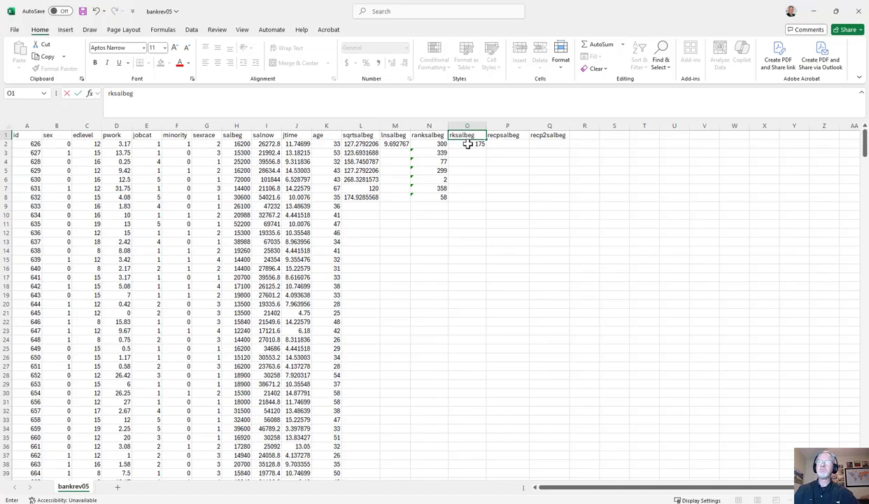
type("beg")
key("Return")
Copy the reversed-rank formula from O2 into O3:O8 of the rksalbeg column.
key("Down")
key("Down")
key("Down")
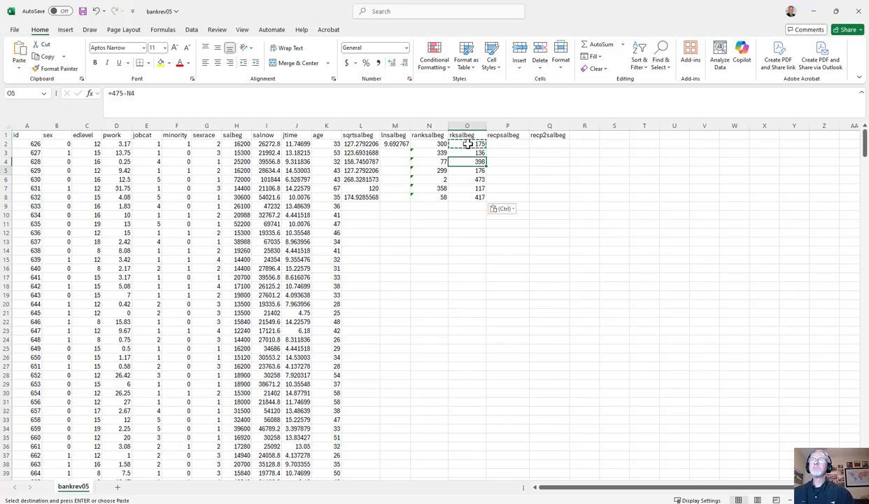
Compare the ranksalbeg and rksalbeg values in row 6 with the salbeg value in H6.
key("Left")
key("Left")
key("Right")
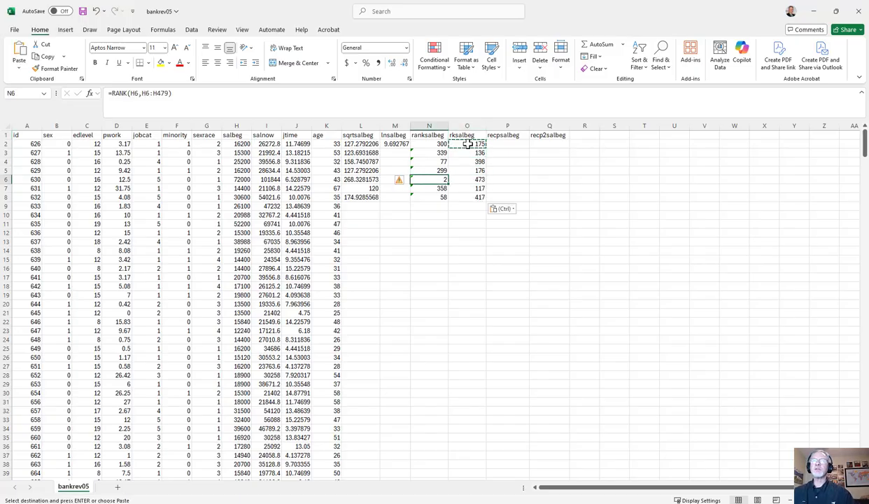
key("Left")
key("Left")
key("Left")
key("Left")
key("Left")
key("Left")
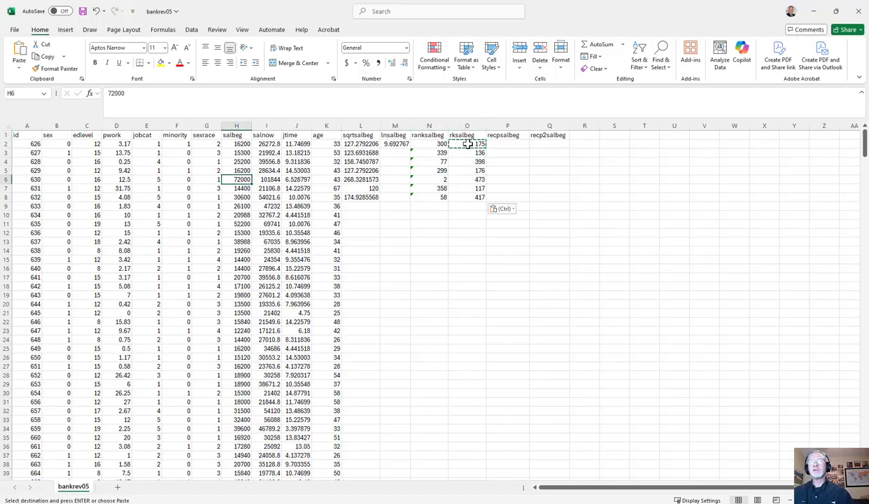
key("Right")
key("Right")
key("Right")
key("Right")
key("Right")
key("Right")
key("Right")
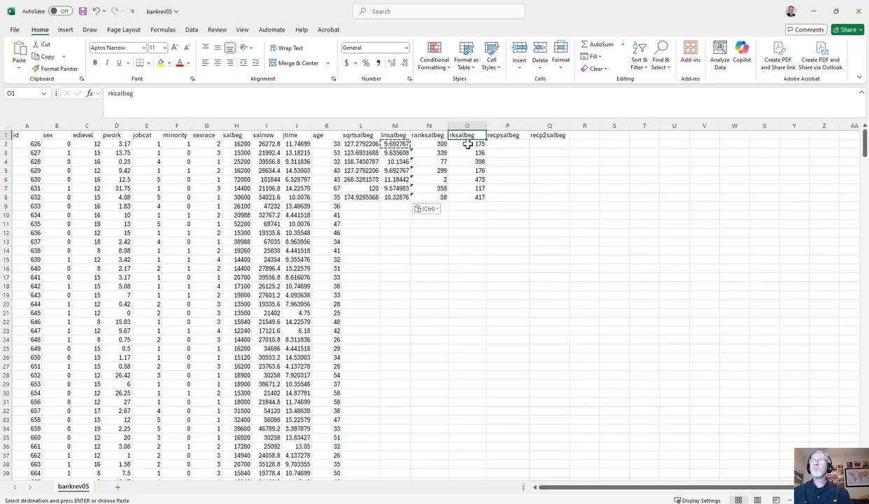
Enter the negated reciprocal formula =(1/H2)*-1 in P2 of the recpsalbeg column.
key("Right")
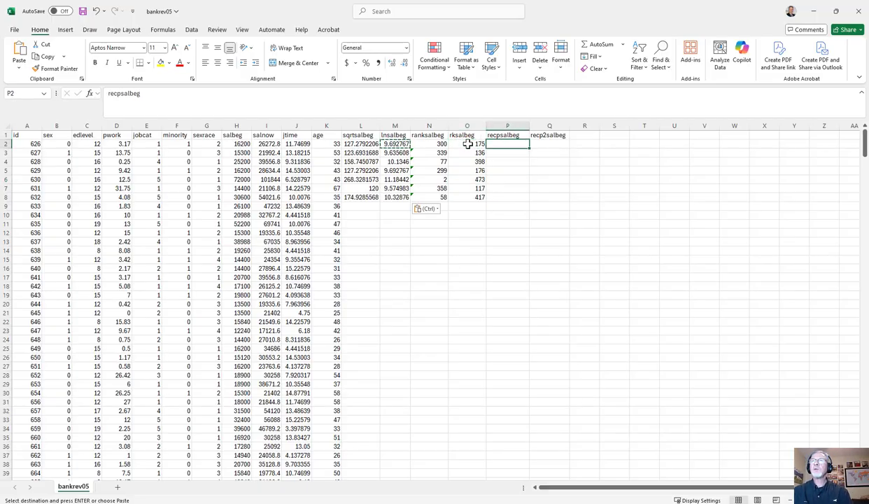
key("Down")
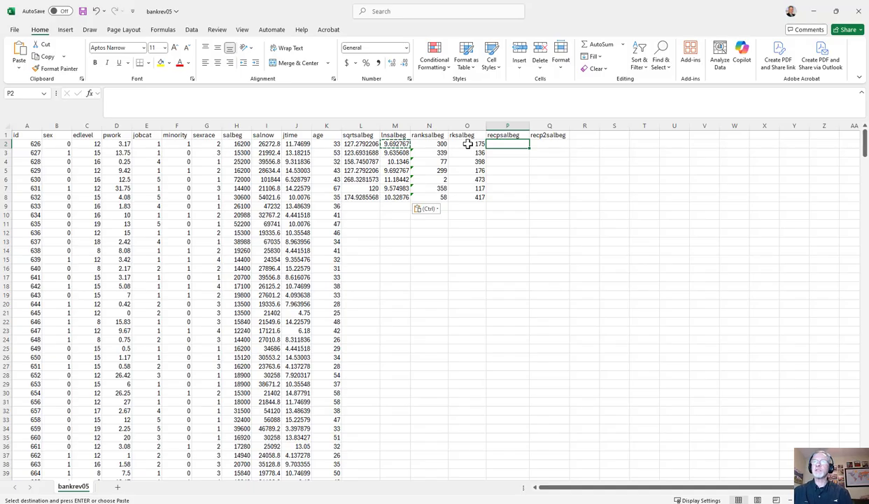
type("=")
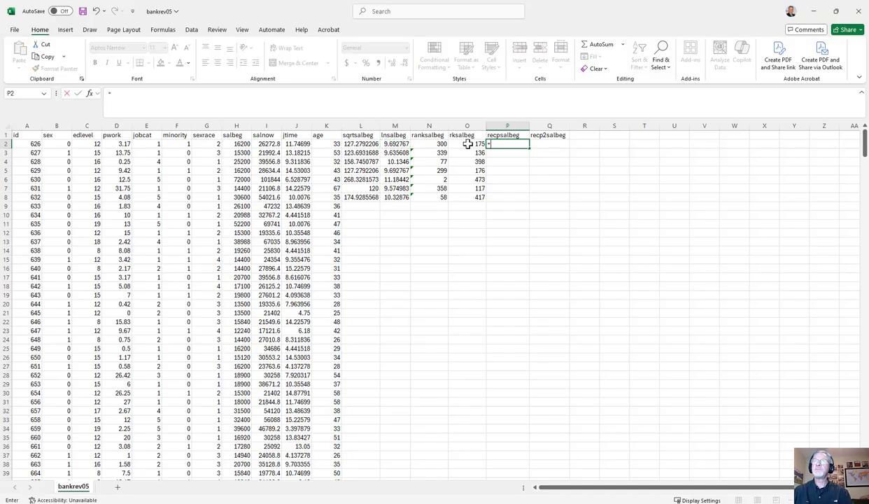
type("(")
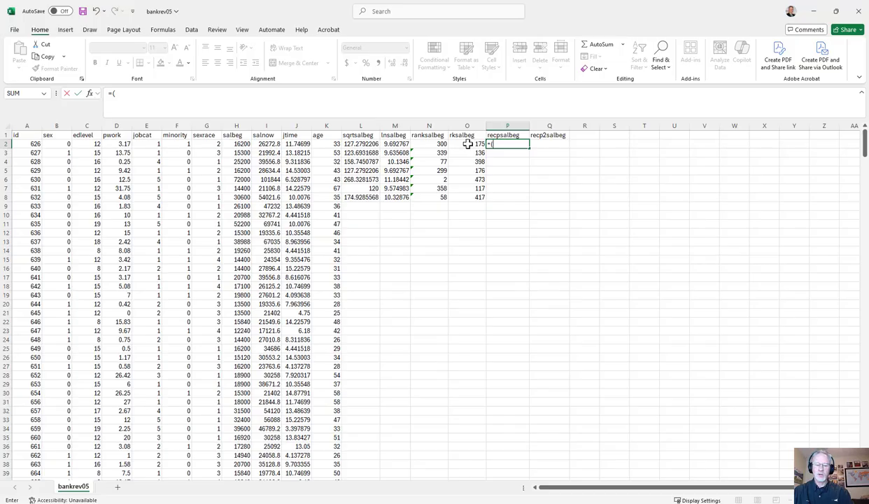
type("1")
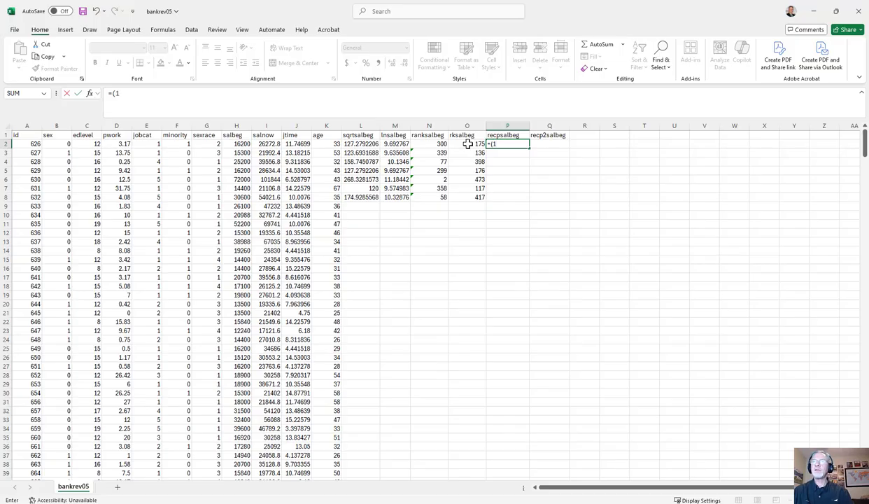
type("/")
key("Left")
key("Left")
key("Left")
key("Left")
key("Left")
key("Left")
key("Left")
key("Left")
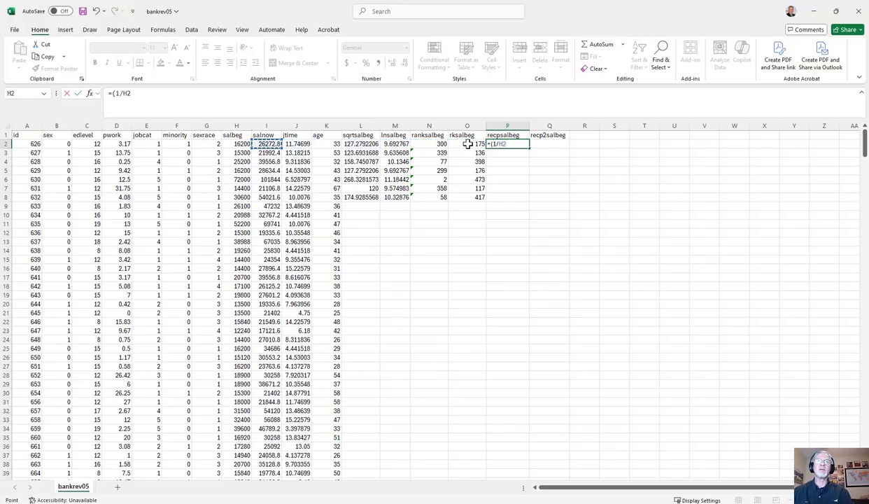
type(")")
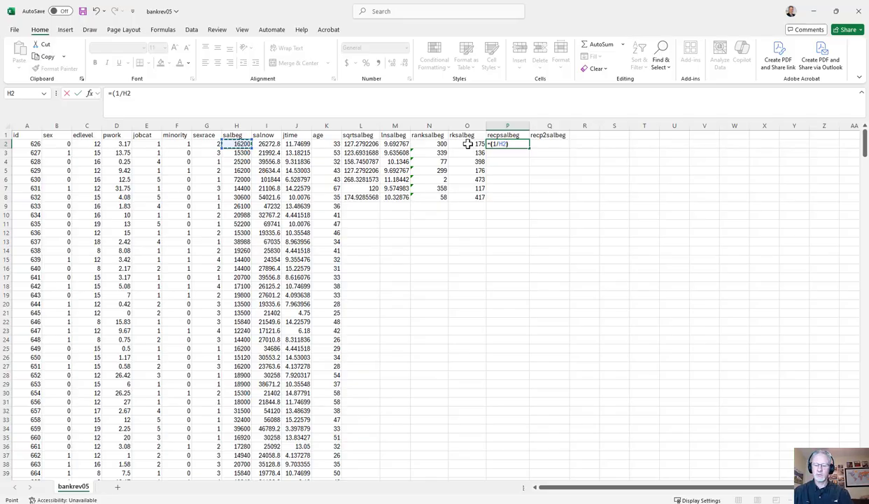
type("*-1")
key("ctrl+Return")
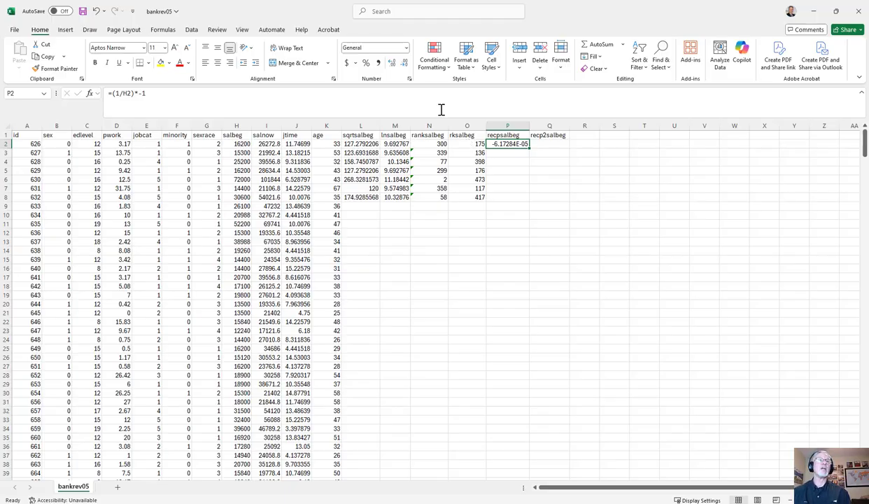
Change the multiplier in the recpsalbeg formula in P2 to -100000.
left_click(157, 93)
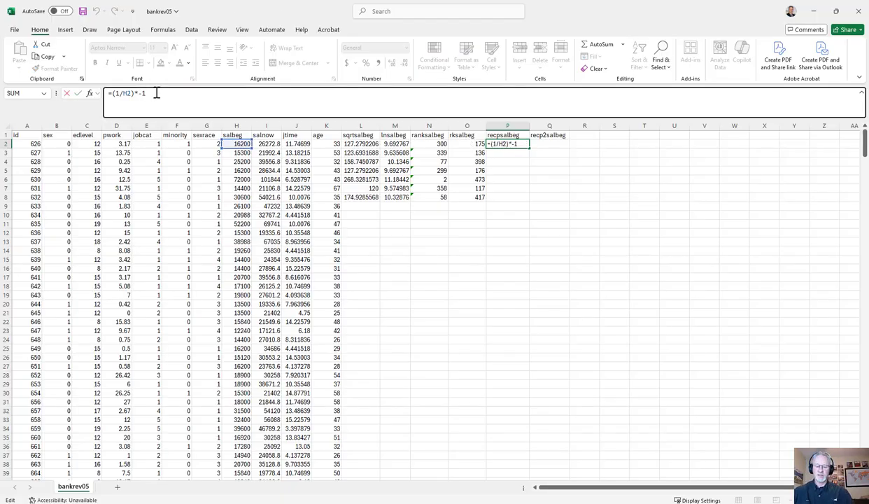
type("00000")
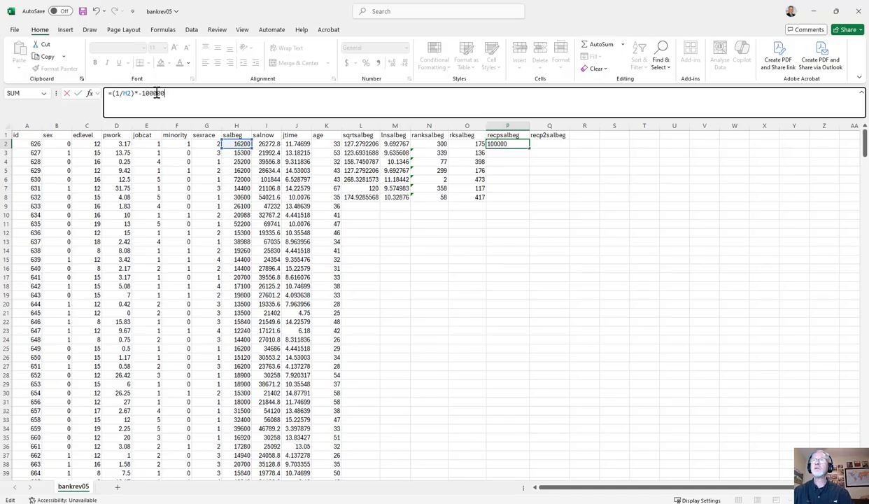
key("Return")
key("Up")
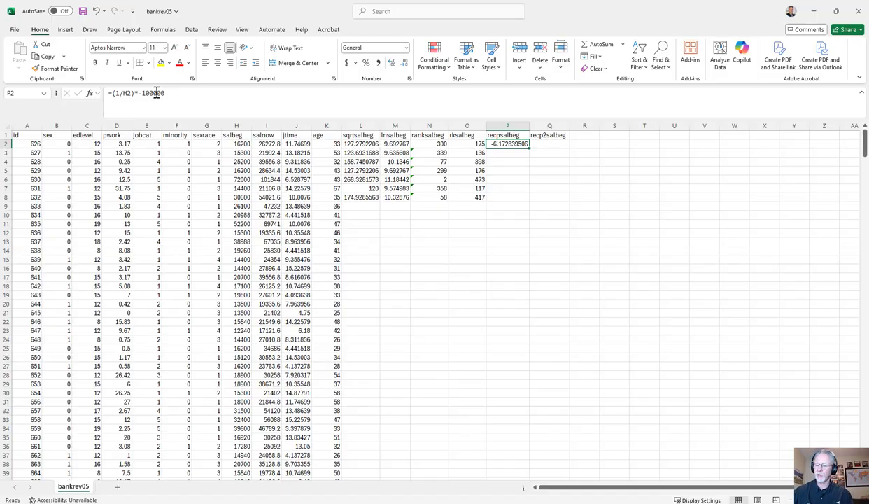
Enter the negated reciprocal-of-the-square formula =(1/H2^2)*-1 in Q2 of the recp2salbeg column.
key("Right")
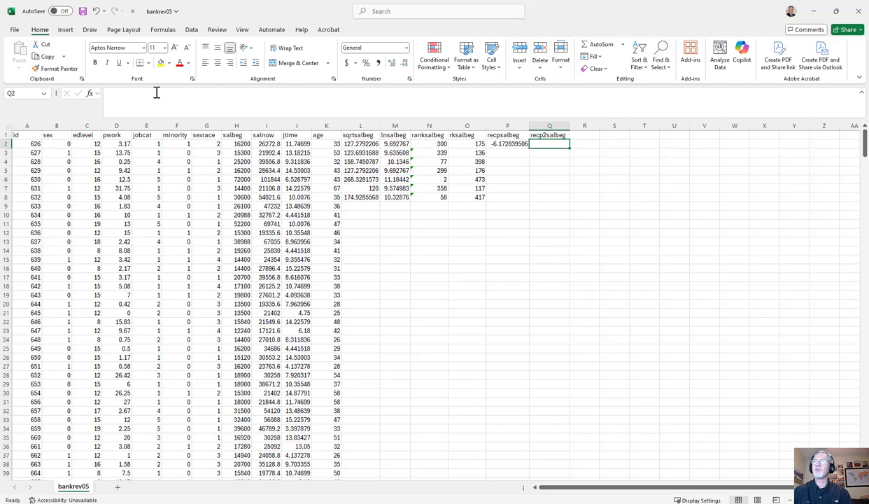
type("=")
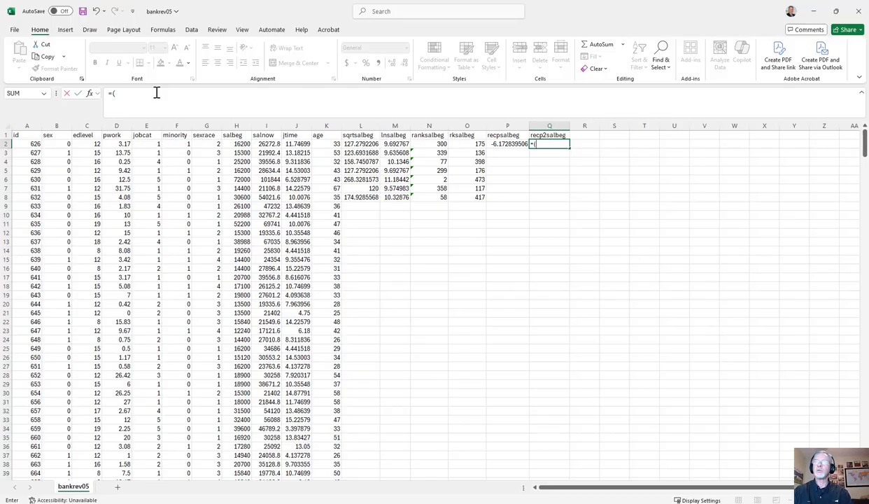
type("(1/")
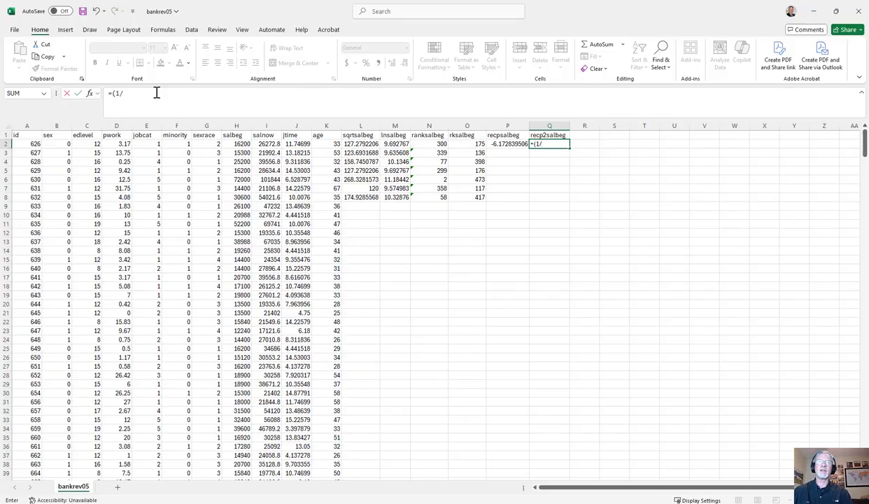
key("Left")
key("Left")
key("Left")
key("Left")
key("Left")
key("Left")
key("Left")
key("Left")
key("Left")
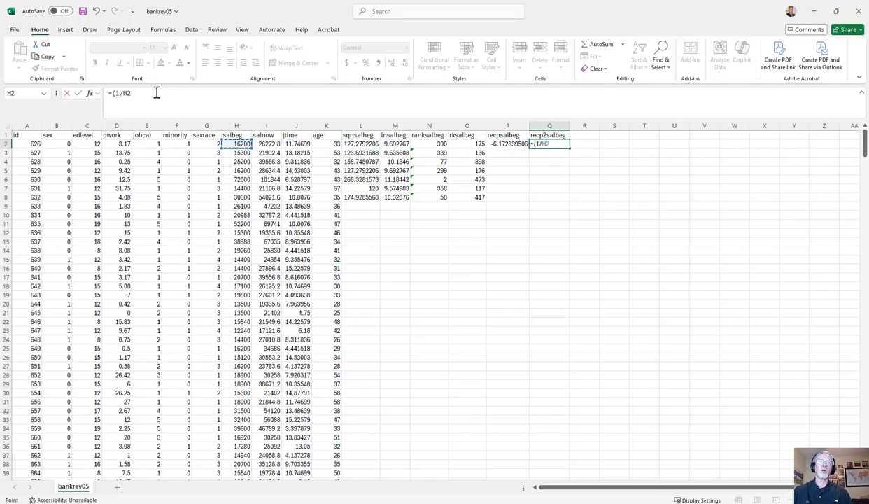
type("^2")
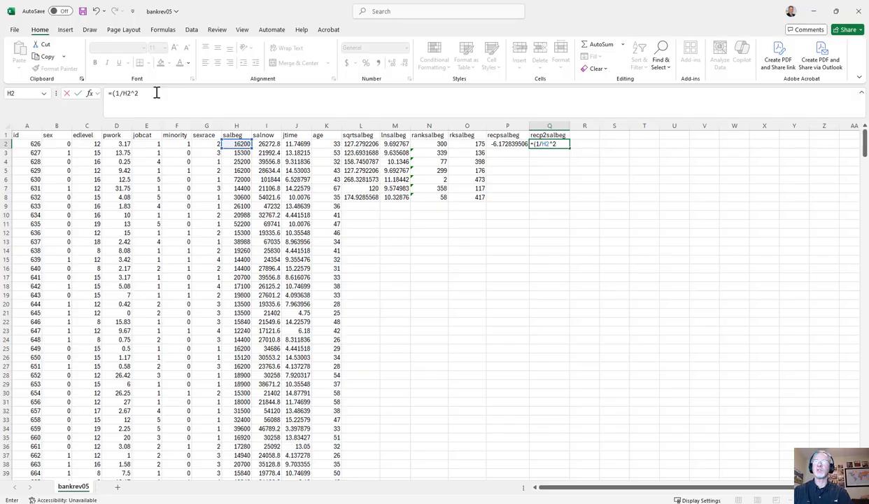
type(")")
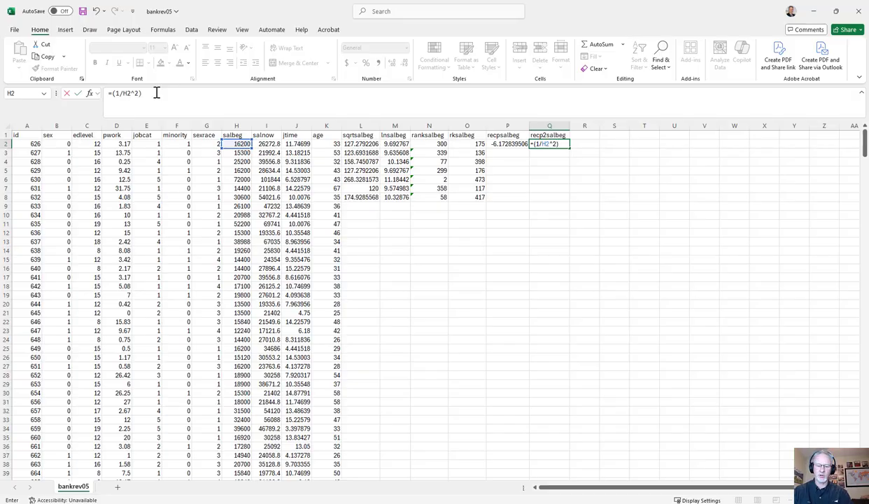
type("*-1")
key("ctrl+Return")
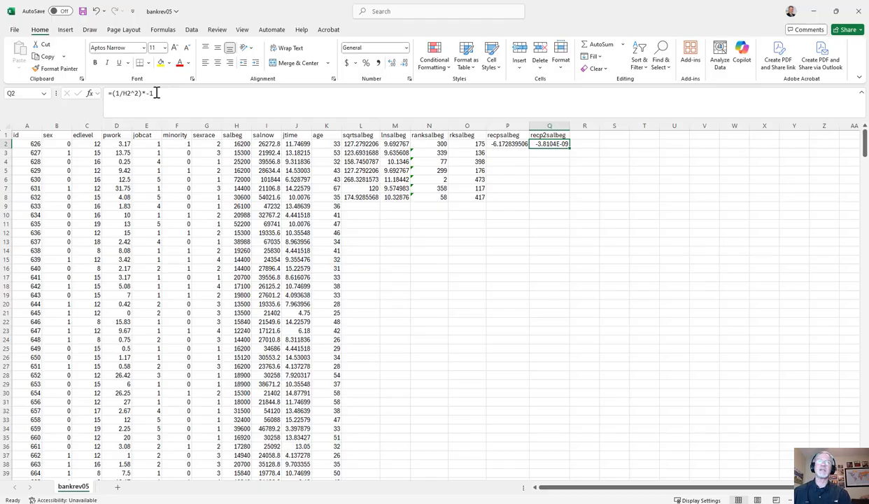
left_click(163, 94)
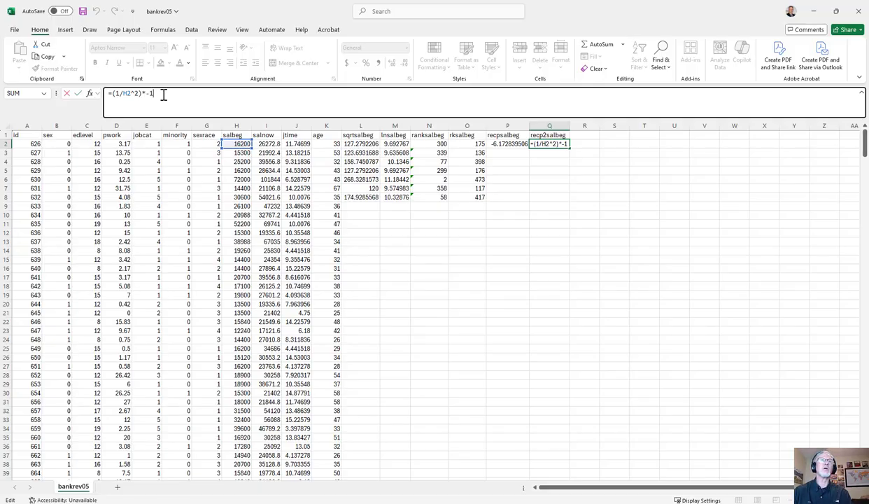
type("0000000")
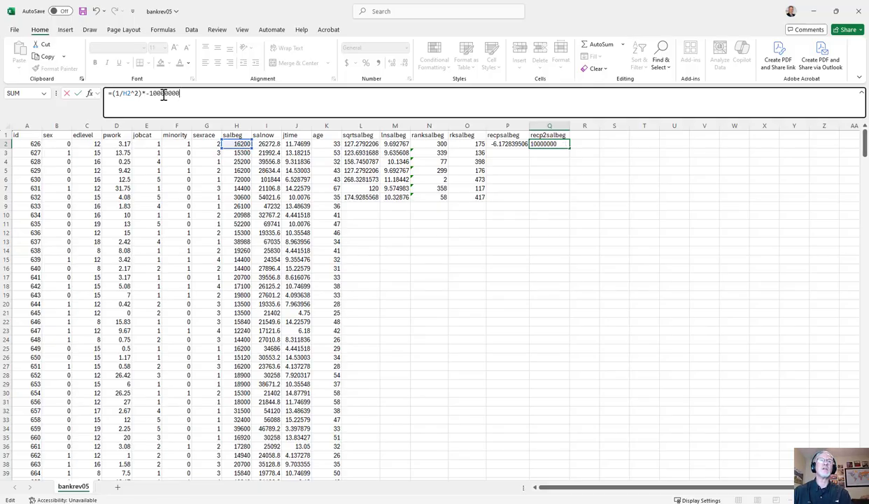
type("0")
key("Return")
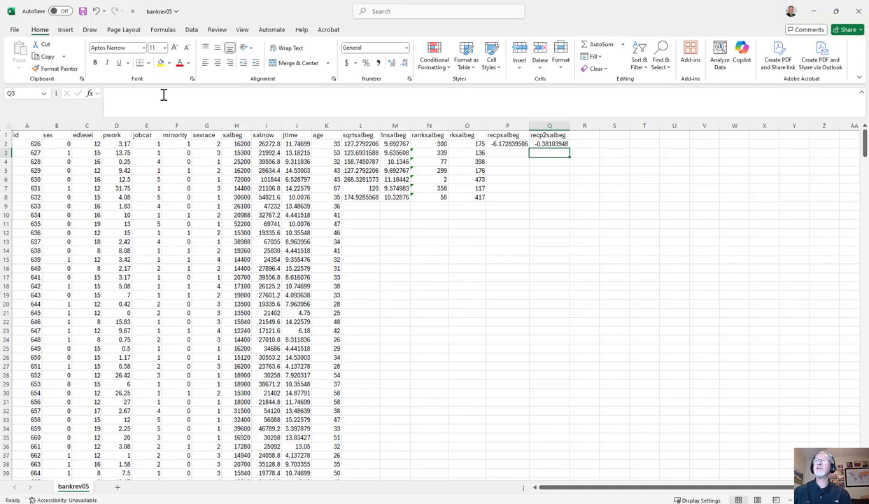
key("Up")
left_click(186, 94)
type("000000000")
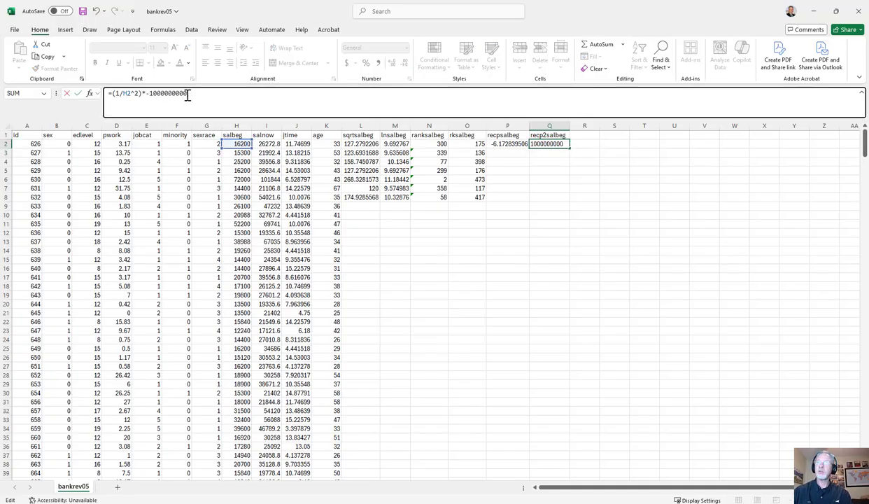
key("ctrl+Return")
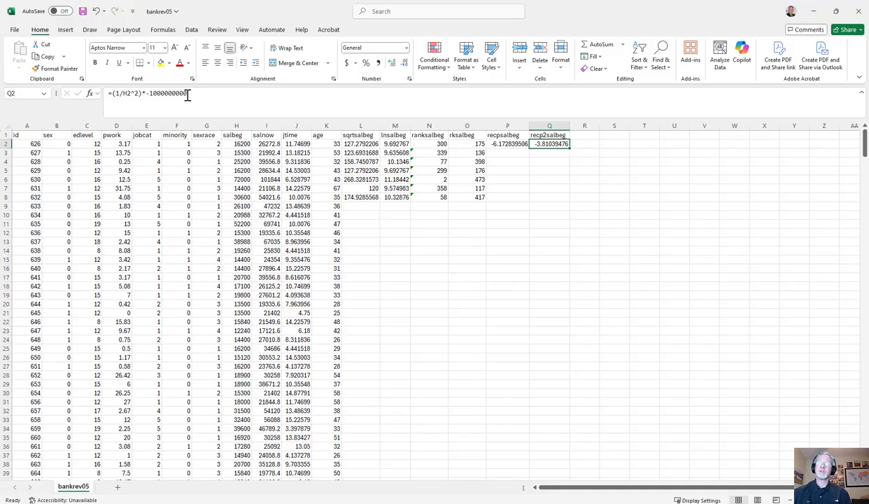
Copy the two reciprocal formulas from P2:Q2 into rows 3 to 8 of the recpsalbeg and recp2salbeg columns.
key("shift+Left")
key("ctrl+c")
key("Left")
key("Down")
key("shift+Down")
key("shift+Down")
key("shift+Down")
key("shift+Down")
key("shift+Down")
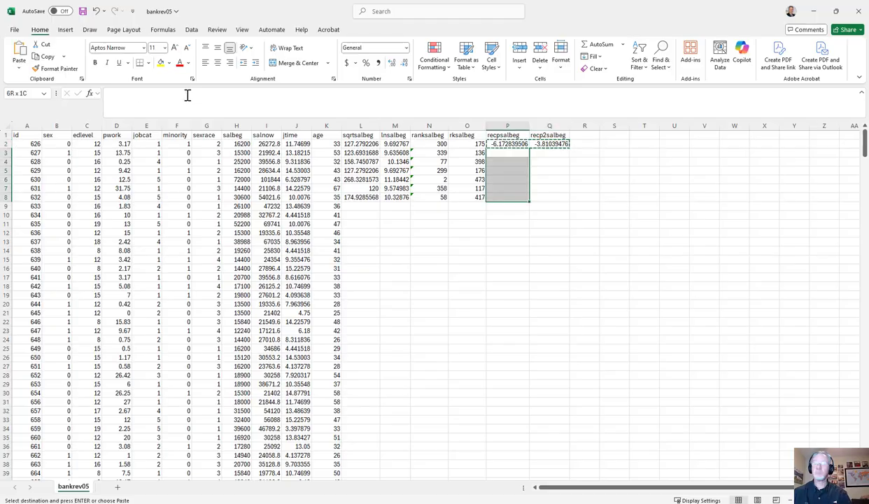
key("ctrl+v")
Fill all six transformation formulas in L8:Q8 down to the last data row.
key("Down")
key("Down")
key("Down")
key("Down")
key("Down")
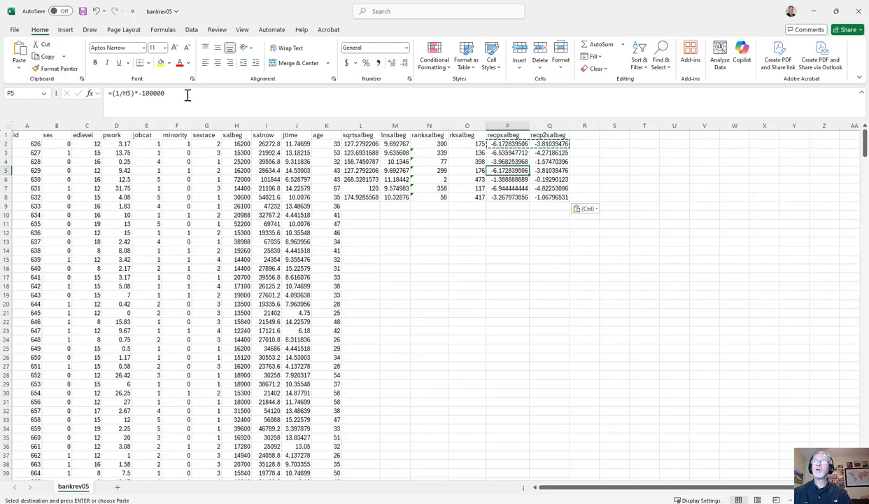
key("Left")
key("Left")
key("Left")
key("Left")
key("shift+Right")
key("shift+Right")
key("shift+Right")
key("shift+Right")
key("shift+Right")
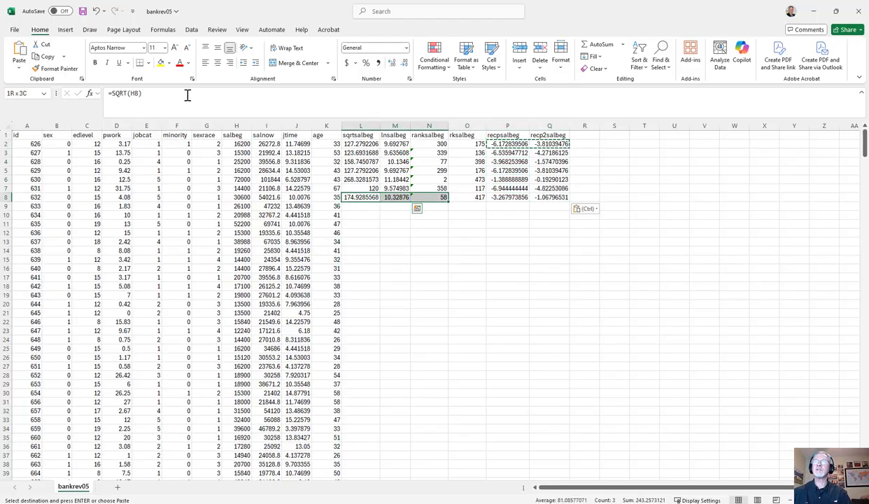
double_click(569, 201)
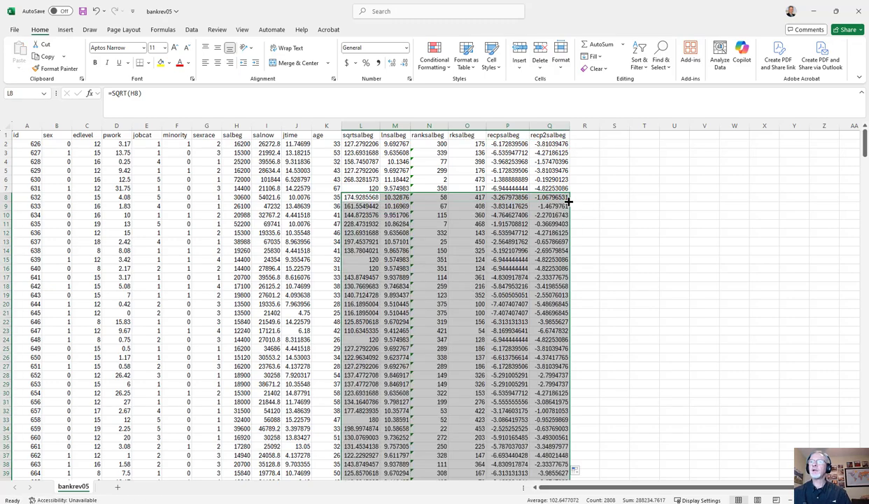
Check the filled transformation columns down to the last record, and return to the start of the sheet.
scroll(566, 205, "down", 2)
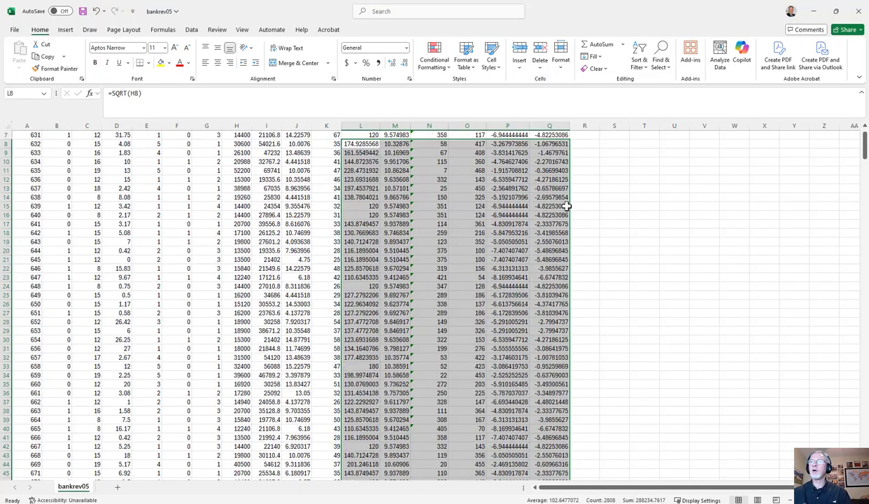
scroll(567, 205, "down", 20)
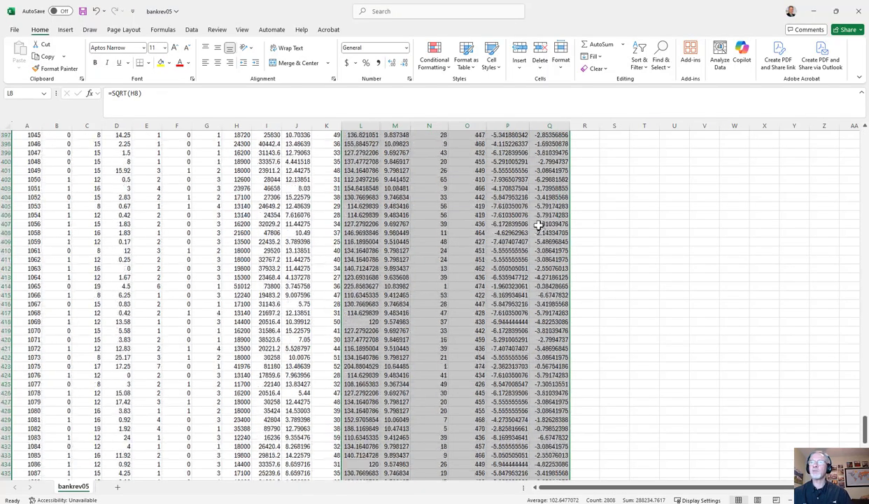
scroll(535, 221, "down", 20)
scroll(543, 242, "up", 10)
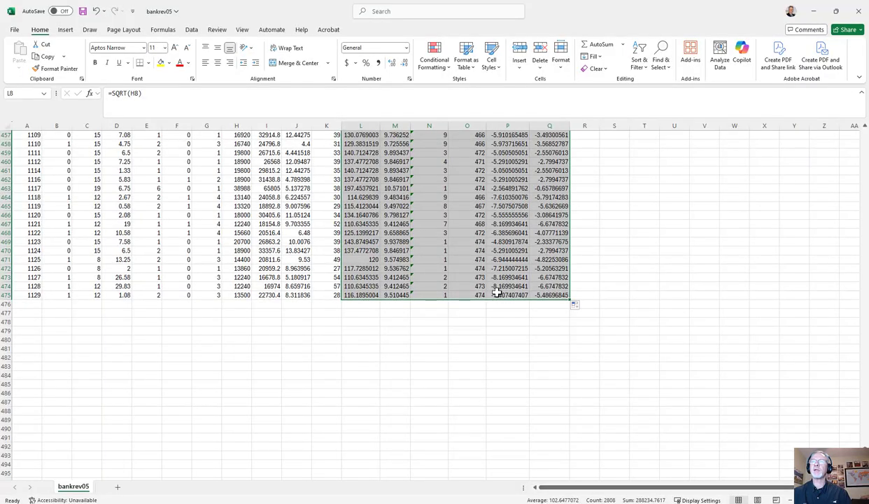
key("ctrl+Home")
left_click(465, 187)
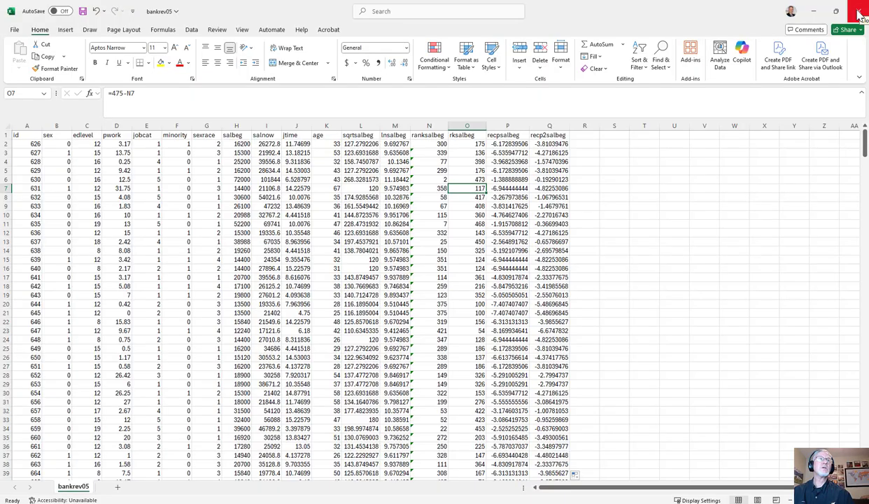
Save the bankrev05 file and close it to return to JASP.
left_click(15, 31)
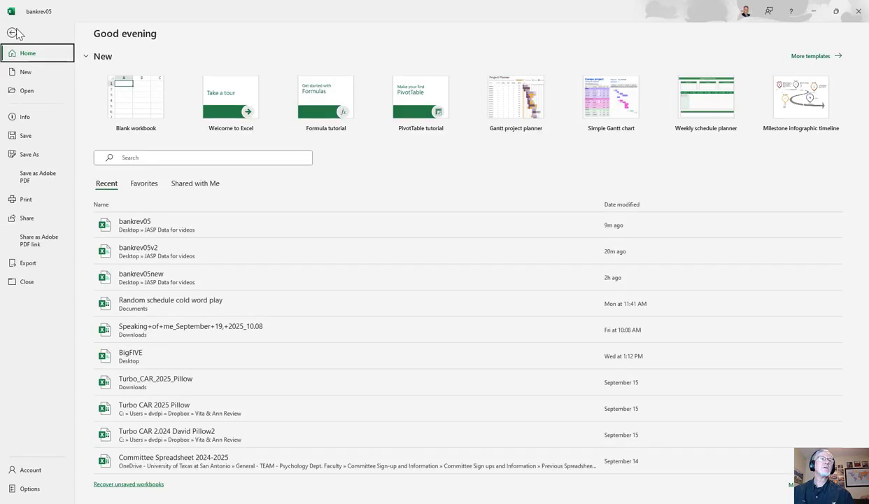
left_click(26, 136)
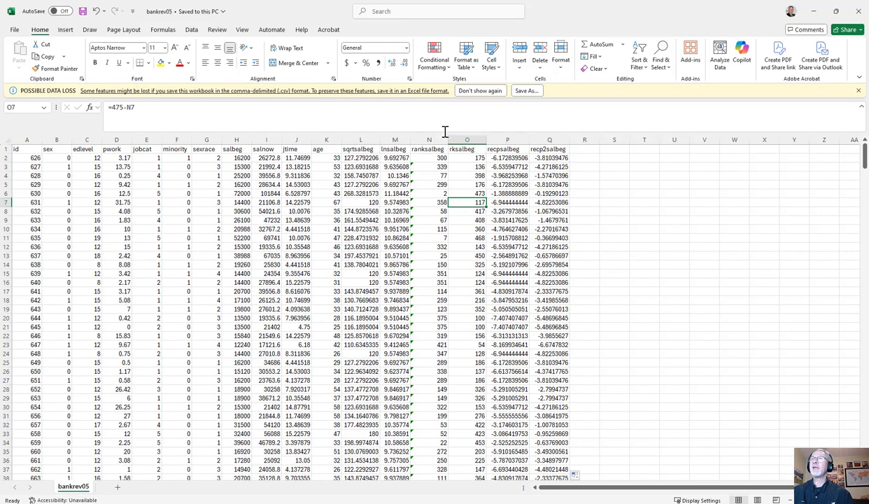
left_click(860, 13)
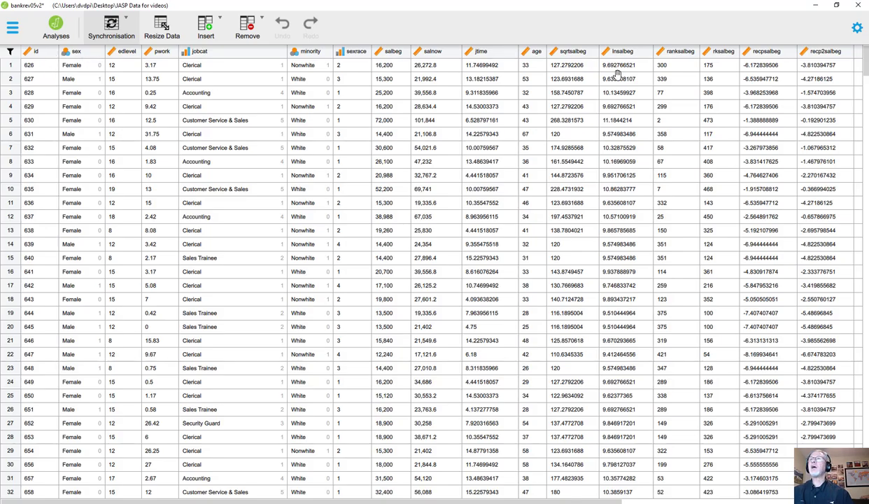
Examine the synchronised transformation columns from sqrtsalbeg to recp2salbeg in the data view, and return to the id column.
left_click(583, 69)
left_click(646, 70)
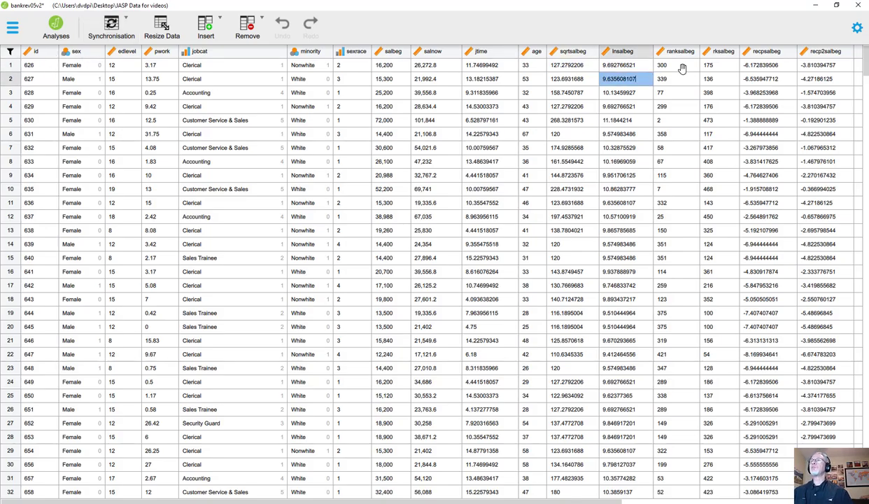
left_click(671, 68)
left_click(708, 67)
left_click(756, 68)
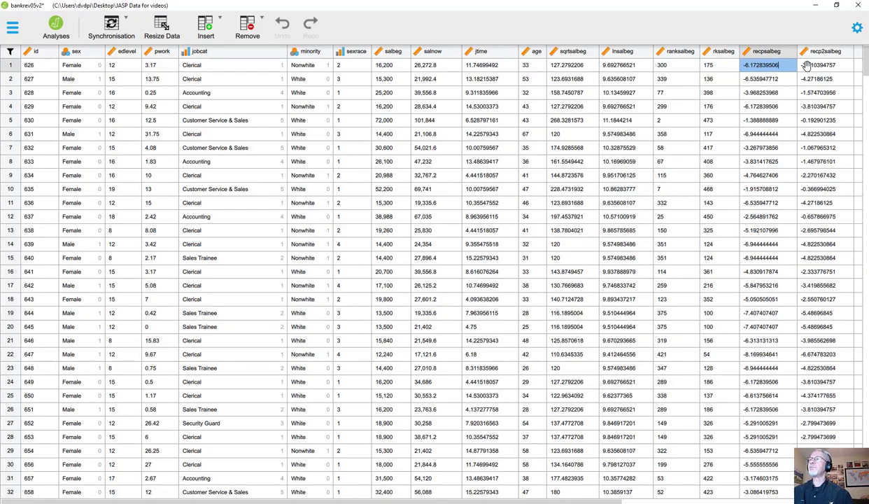
left_click(815, 66)
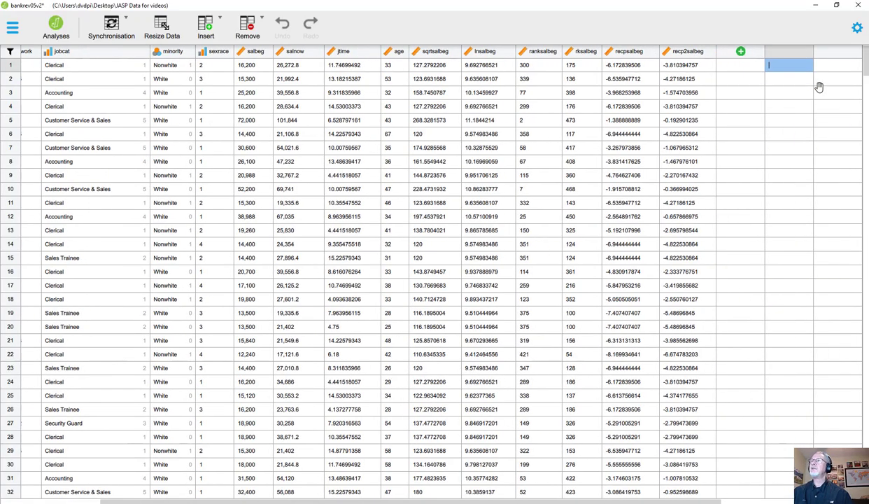
key("Left")
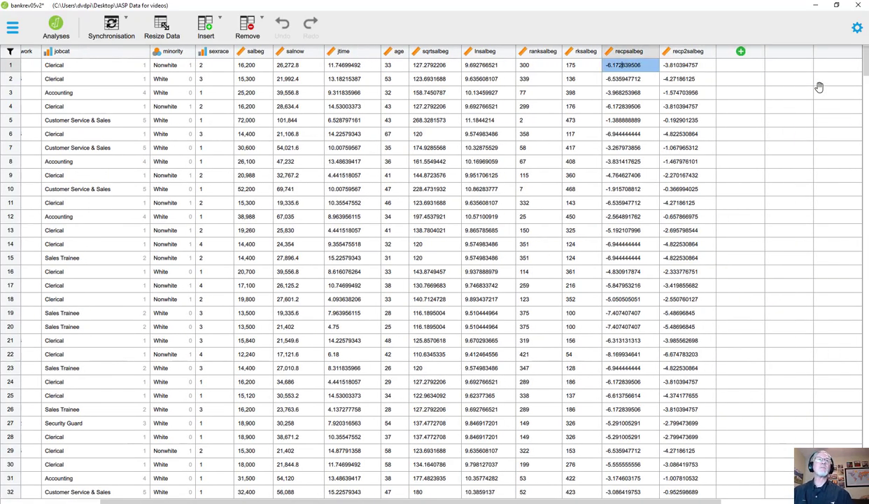
key("Left")
key("Left")
key("Left")
key("Left")
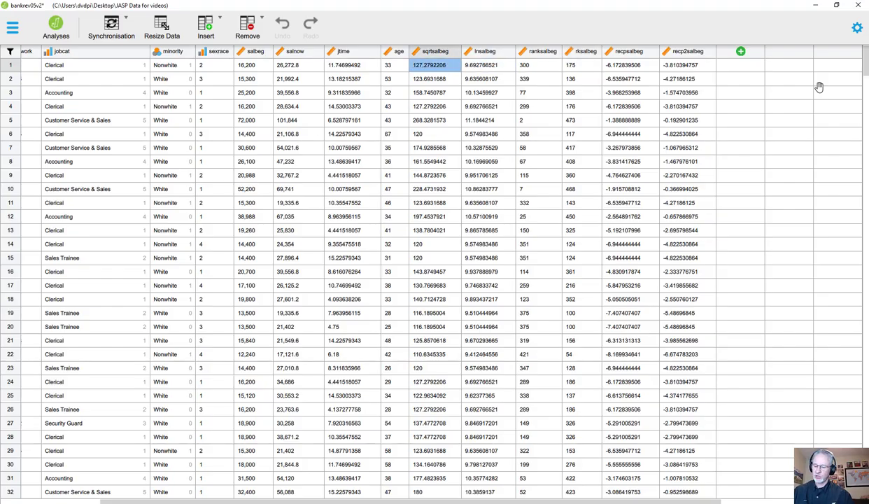
key("Left")
key("Left")
key("Left")
key("Left")
key("Left")
key("Left")
key("Left")
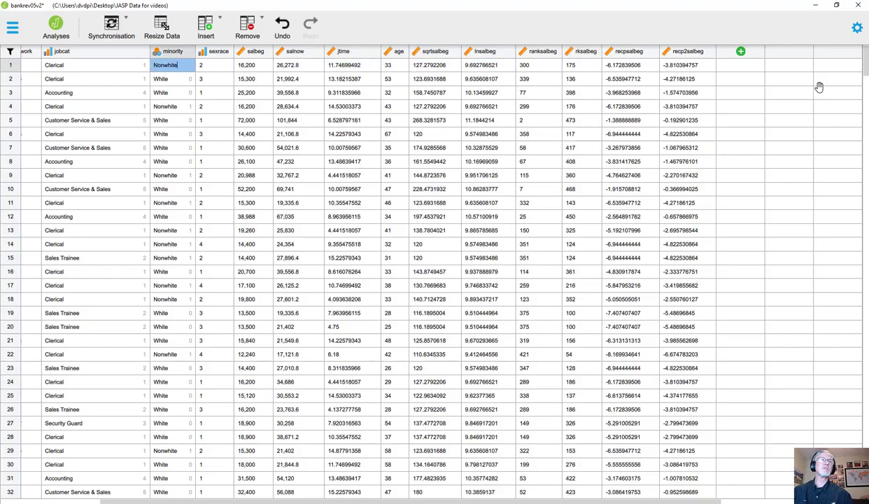
key("Left")
key("Left")
key("Left")
key("Left")
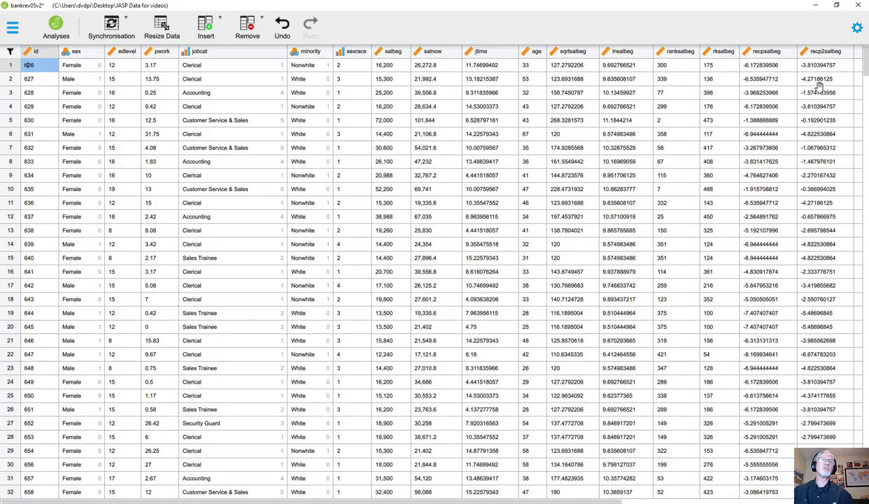
Review the first record's variables from id across to the reciprocal columns, and return to the start of the row.
key("Right")
key("Right")
key("Right")
key("Right")
key("Right")
key("Right")
key("Right")
key("Right")
key("Right")
key("Right")
key("Right")
key("Right")
key("Right")
key("Right")
key("Right")
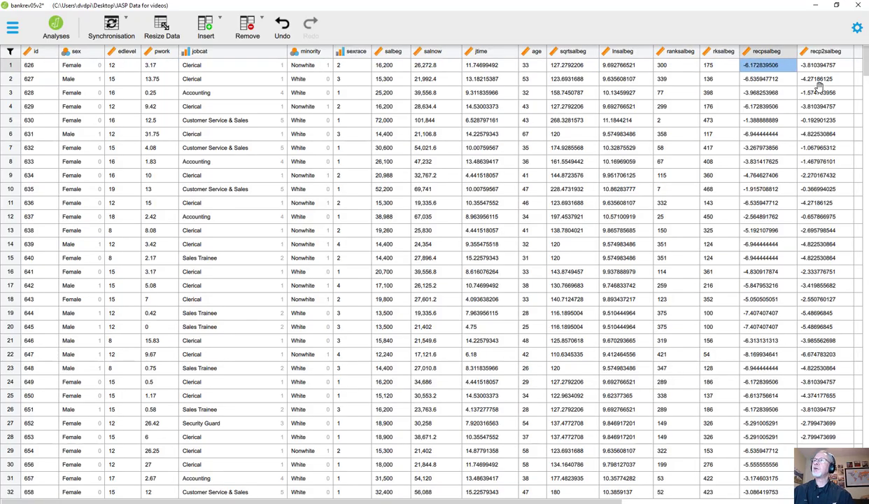
key("Right")
key("Home")
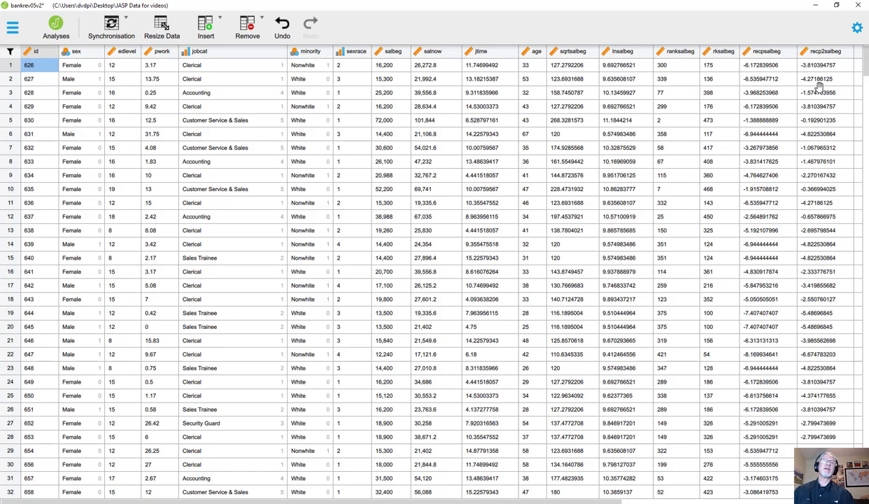
Save the data as the JASP file bankrev05v2 in the JASP Data for videos folder, replacing the existing file.
left_click(12, 30)
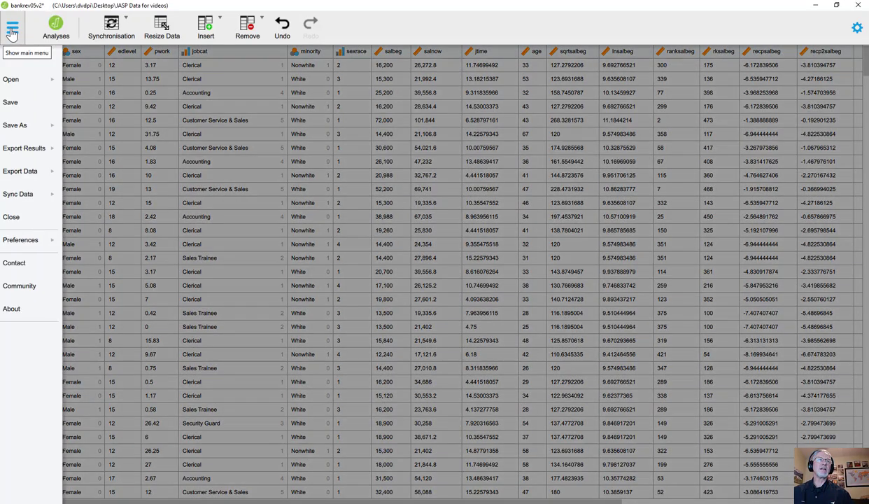
left_click(26, 127)
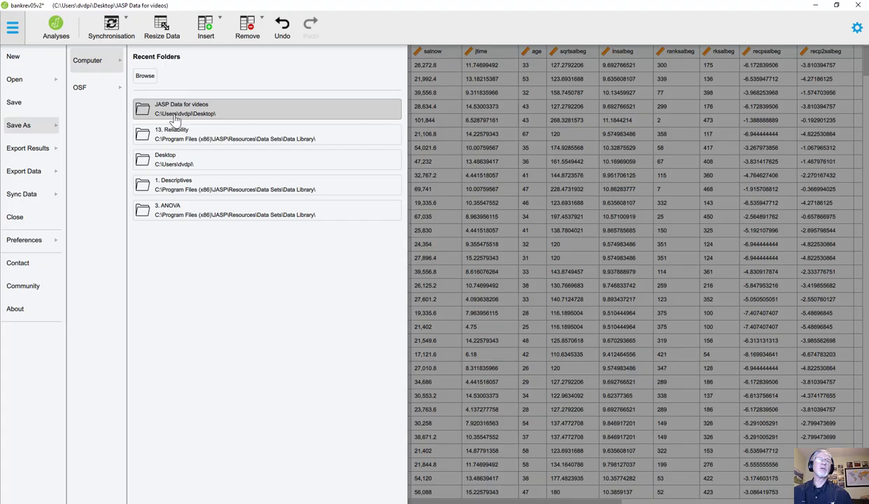
left_click(175, 117)
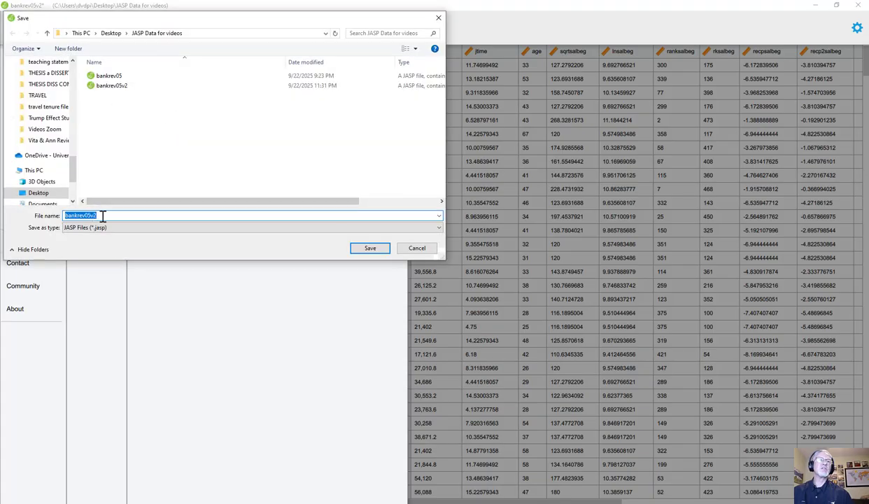
left_click(378, 249)
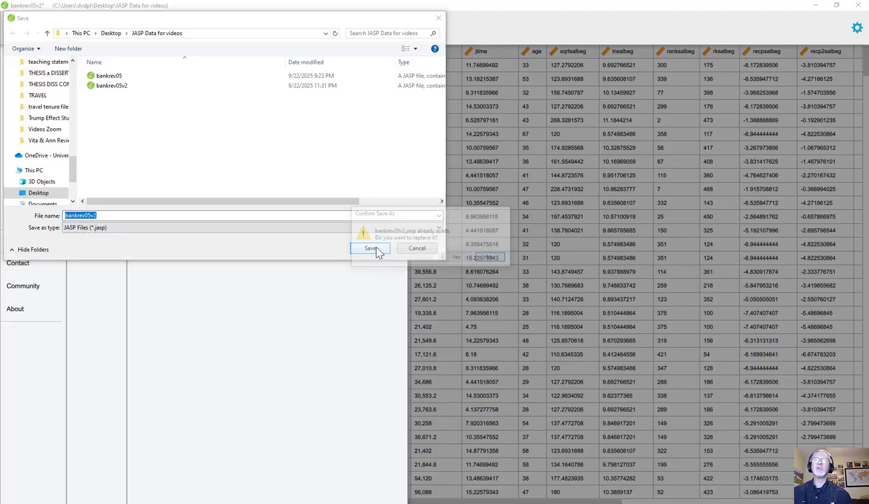
left_click(458, 258)
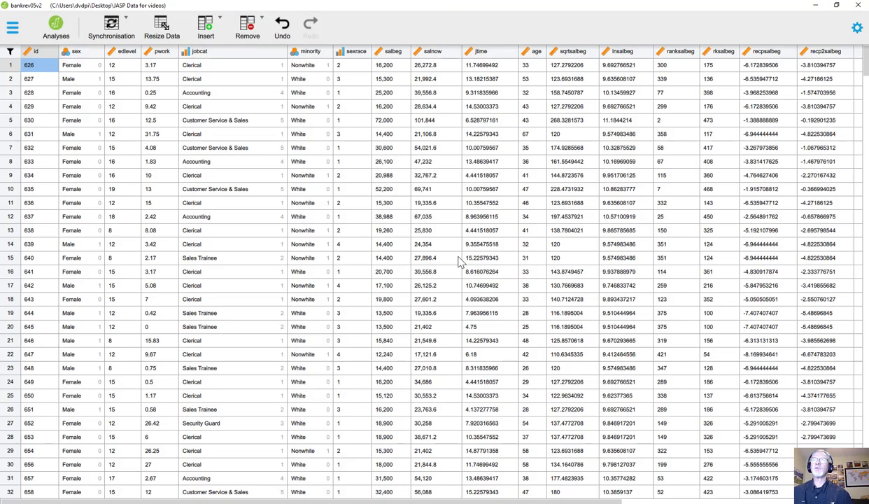